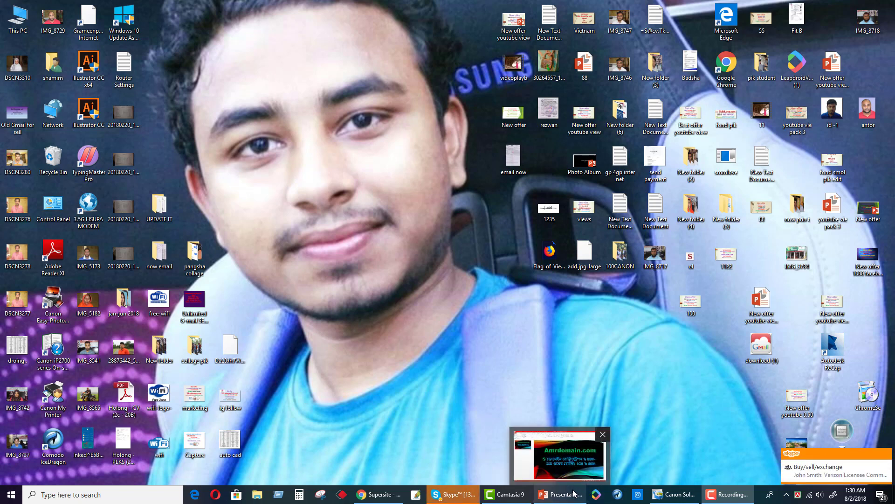
# Bring the Amrdomain.com PowerPoint window back in front of the desktop from the taskbar
pyautogui.click(9, 495)
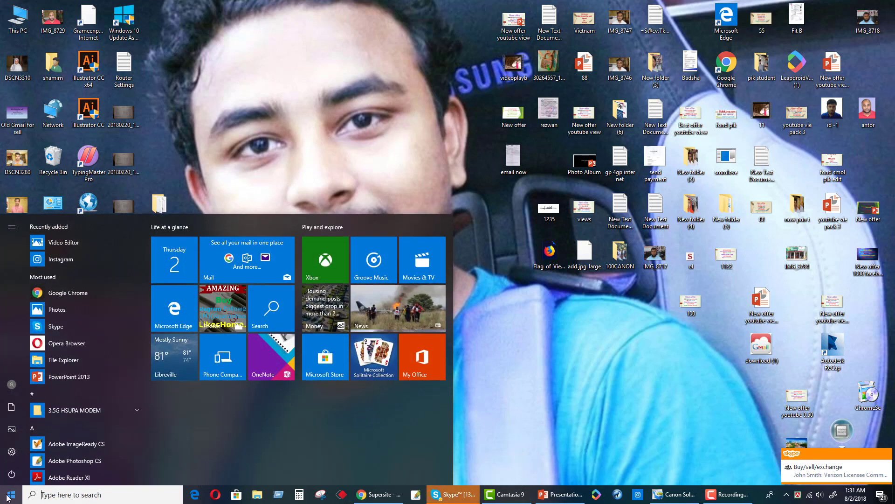
pyautogui.click(52, 495)
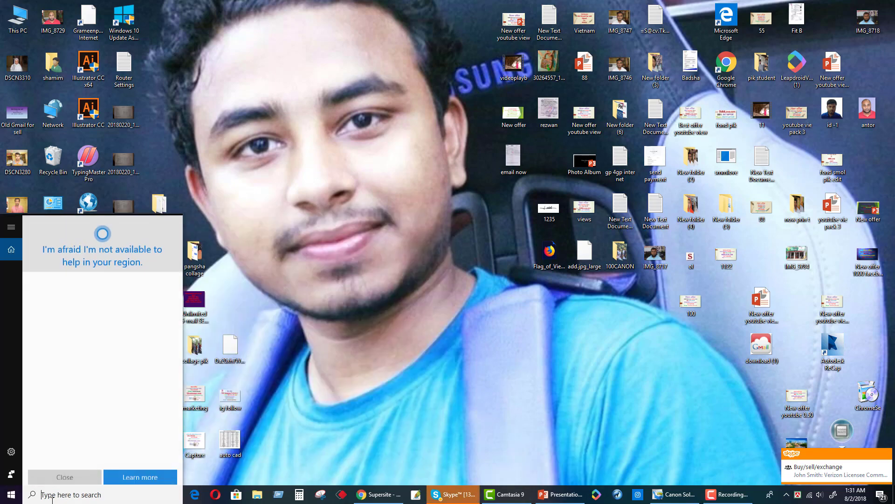
pyautogui.write('p')
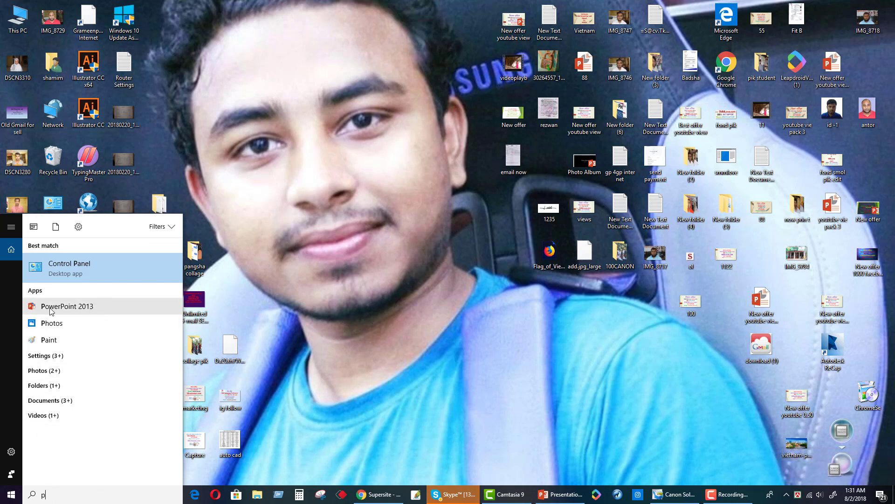
pyautogui.click(277, 303)
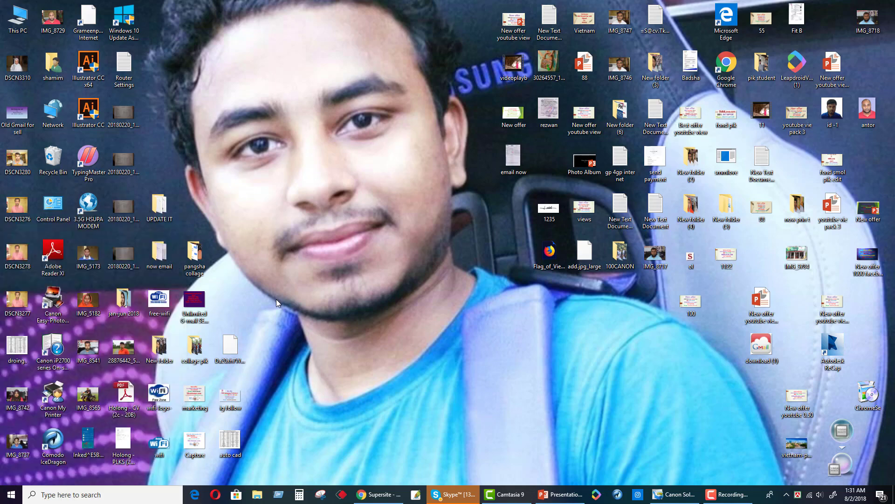
pyautogui.click(561, 494)
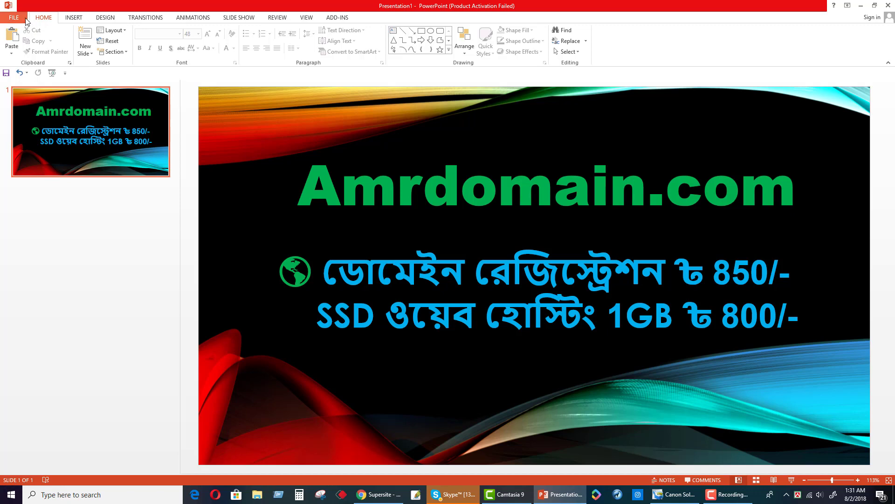
# Select the Amrdomain.com title and Bengali price boxes, then deselect, leaving the text unchanged
pyautogui.click(466, 198)
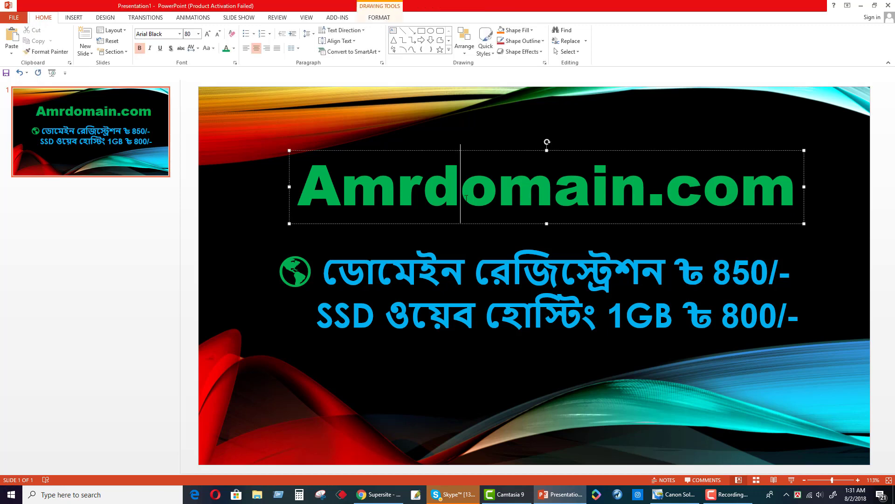
pyautogui.click(641, 273)
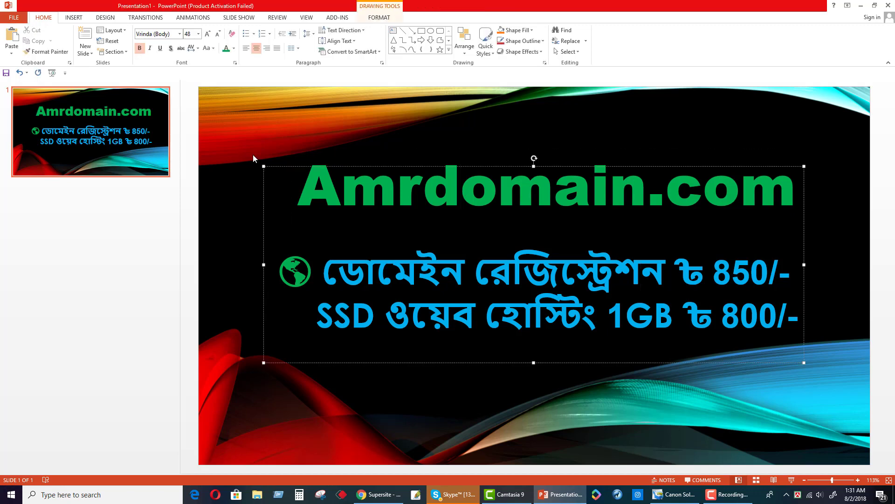
pyautogui.click(234, 194)
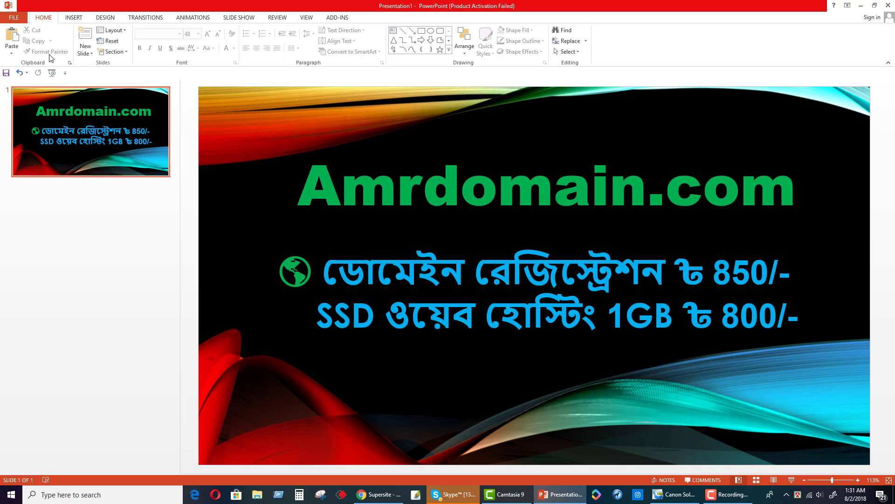
# Go to the File > New page for creating a new presentation
pyautogui.click(20, 18)
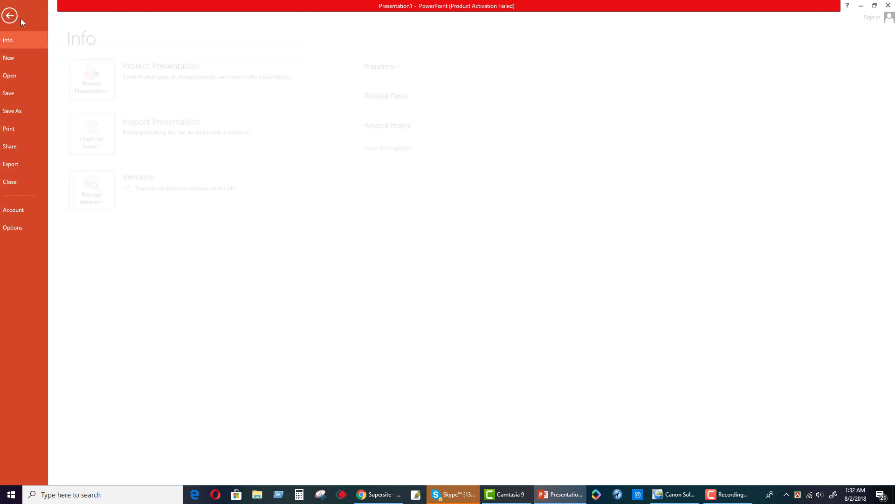
pyautogui.click(19, 16)
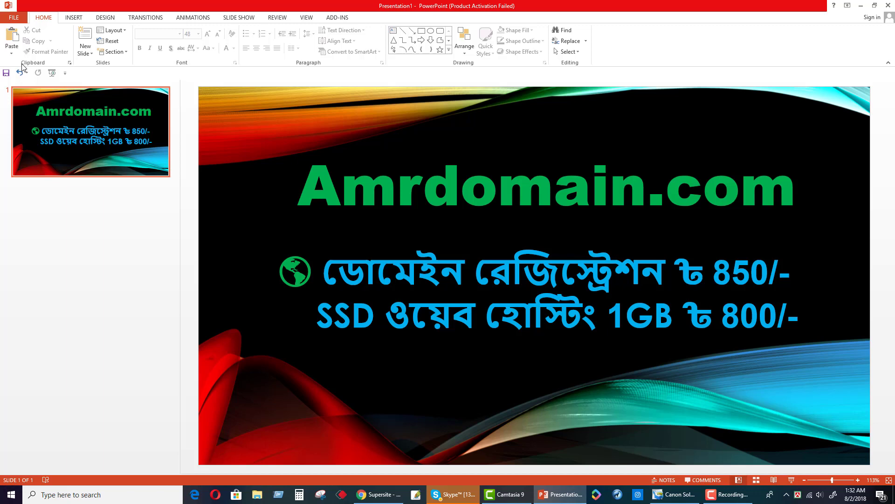
pyautogui.click(18, 19)
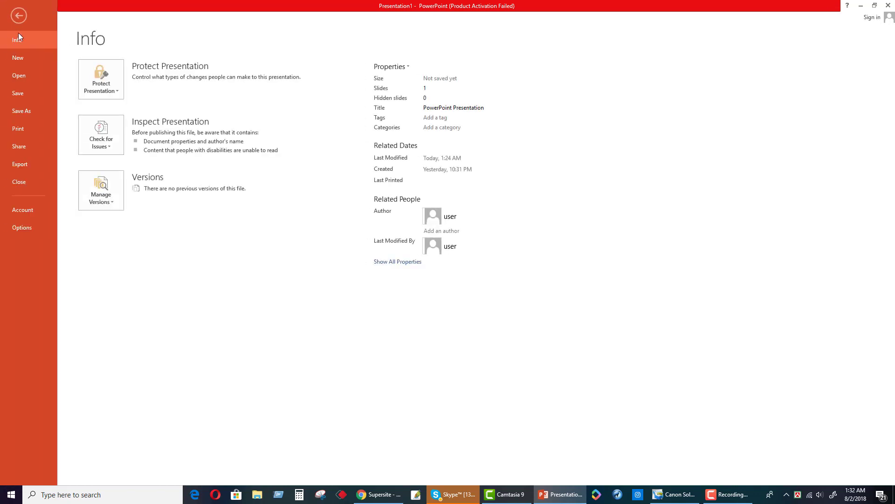
pyautogui.click(17, 58)
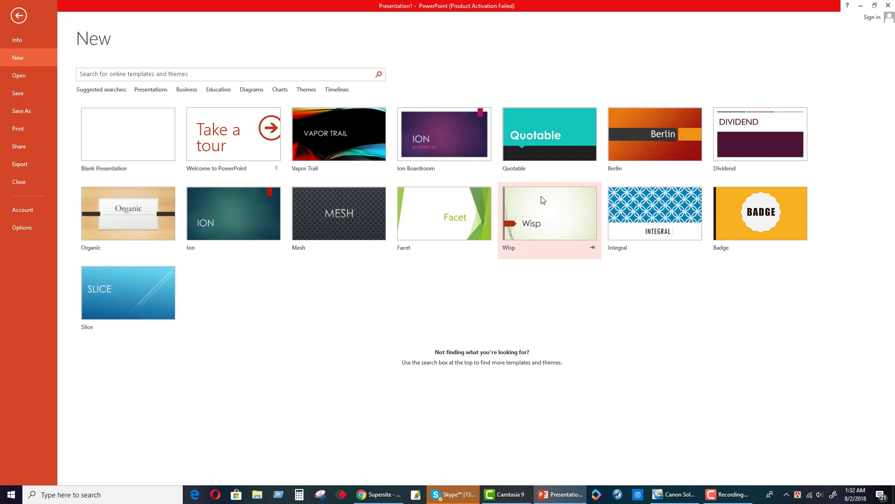
# Check the Wi-Fi network list, then search online templates for Business
pyautogui.click(810, 494)
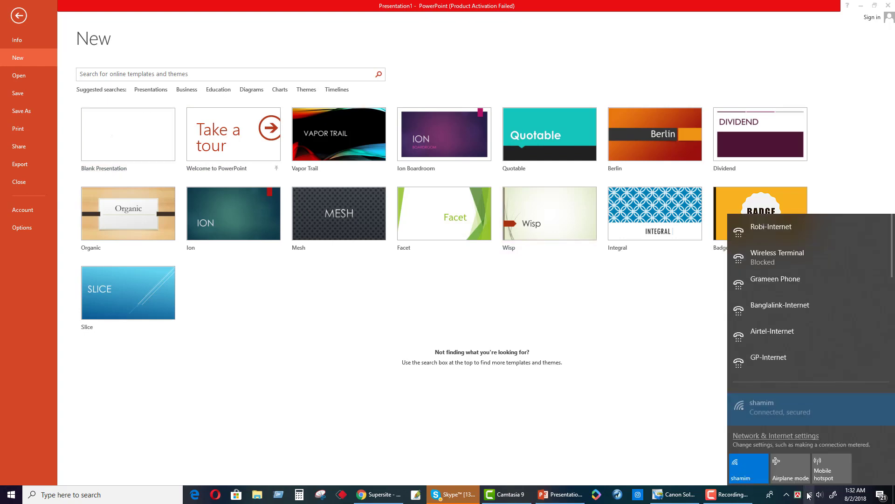
pyautogui.click(677, 429)
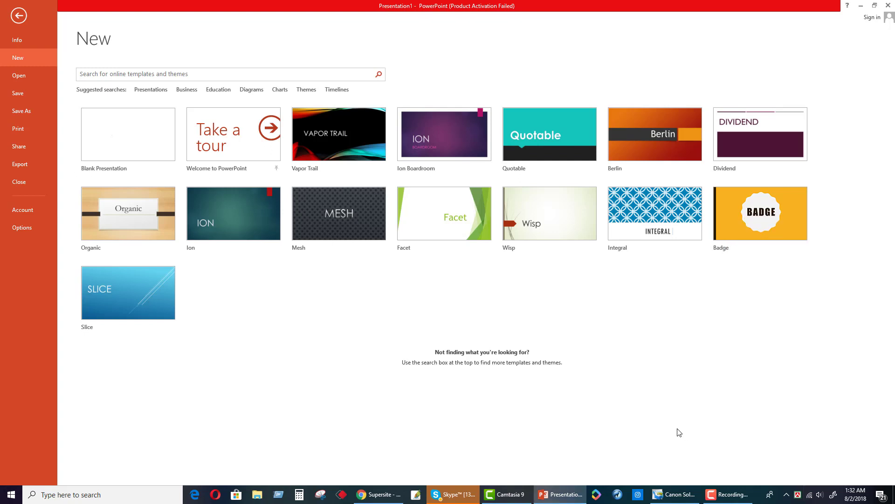
pyautogui.click(275, 75)
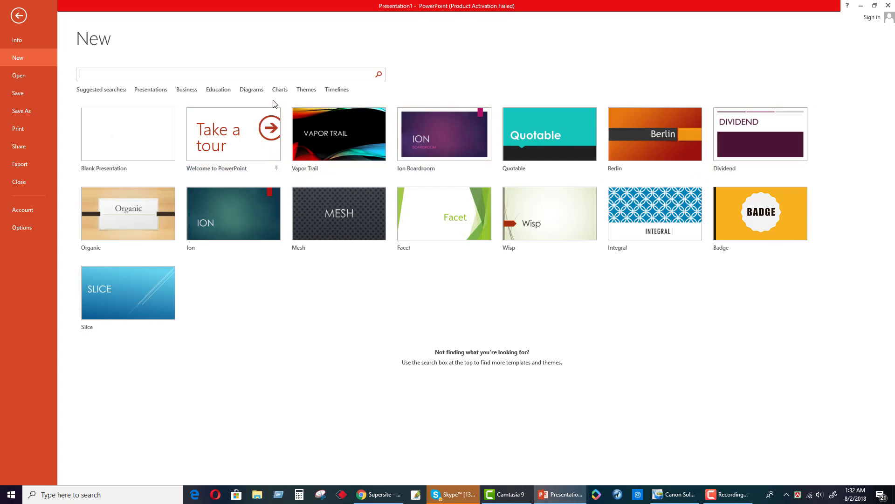
pyautogui.click(182, 90)
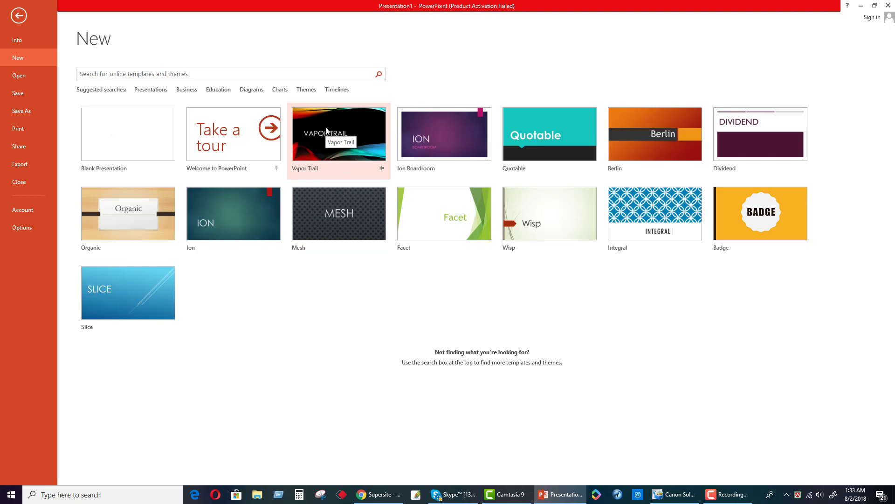
# Create a new presentation from the Vapor Trail template using its red-and-cyan variant
pyautogui.doubleClick(322, 131)
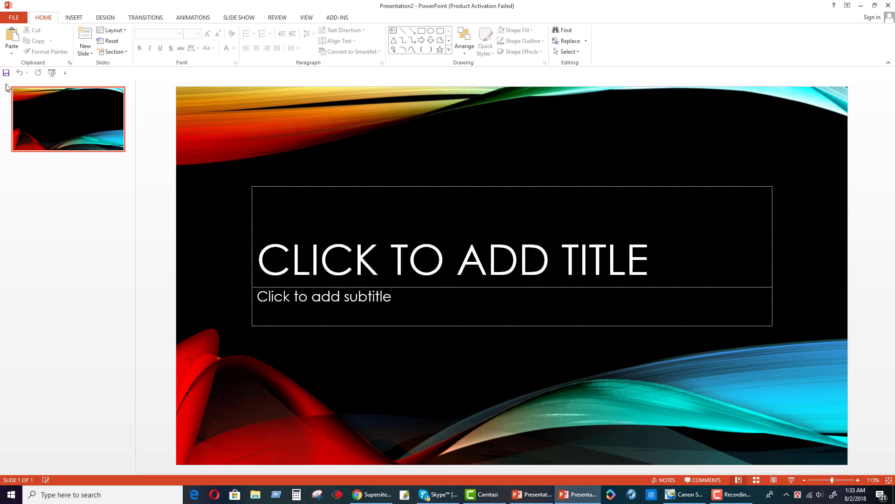
pyautogui.click(14, 18)
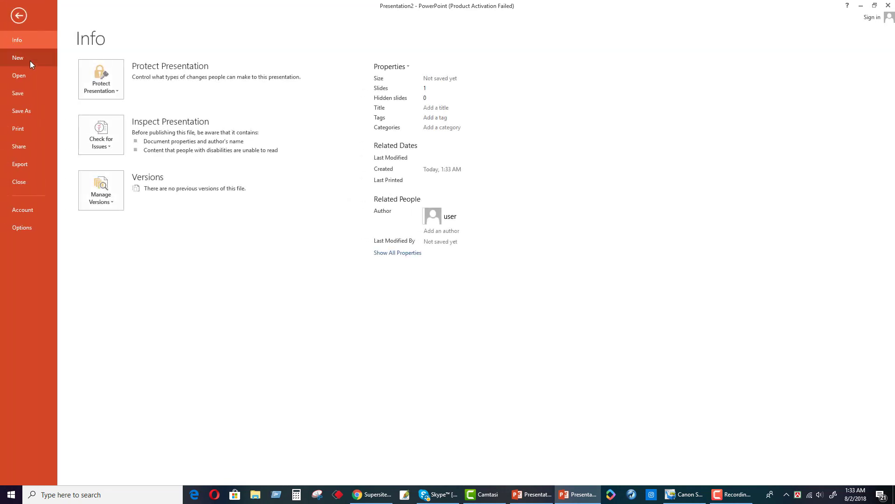
pyautogui.click(30, 60)
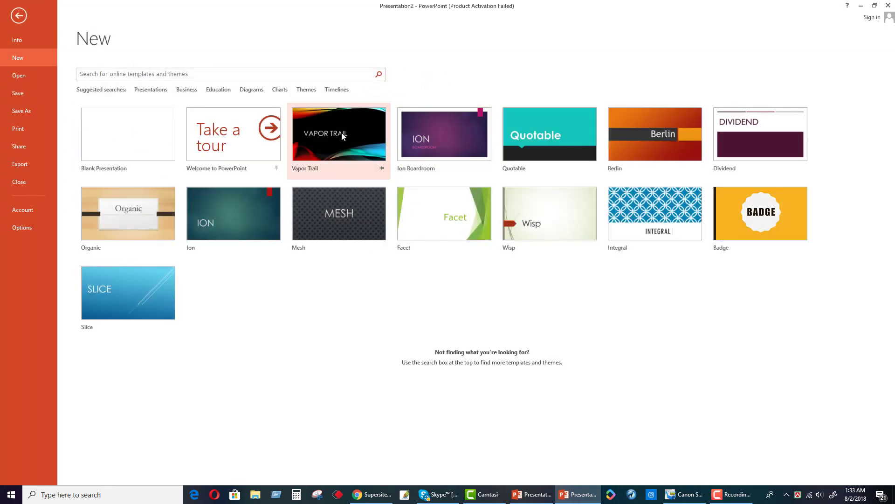
pyautogui.click(322, 137)
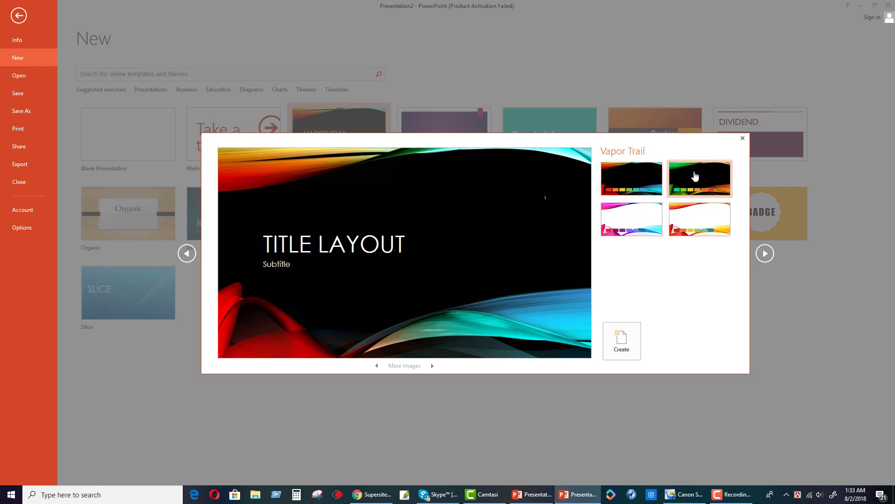
pyautogui.click(690, 173)
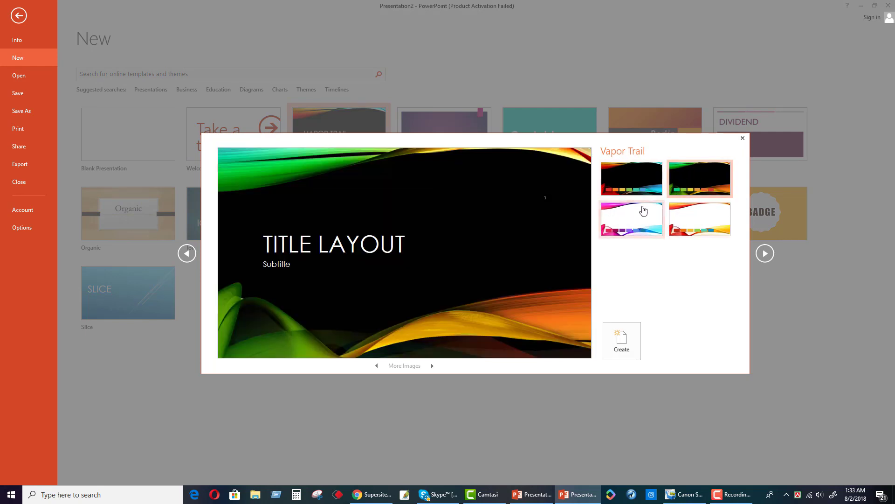
pyautogui.click(639, 186)
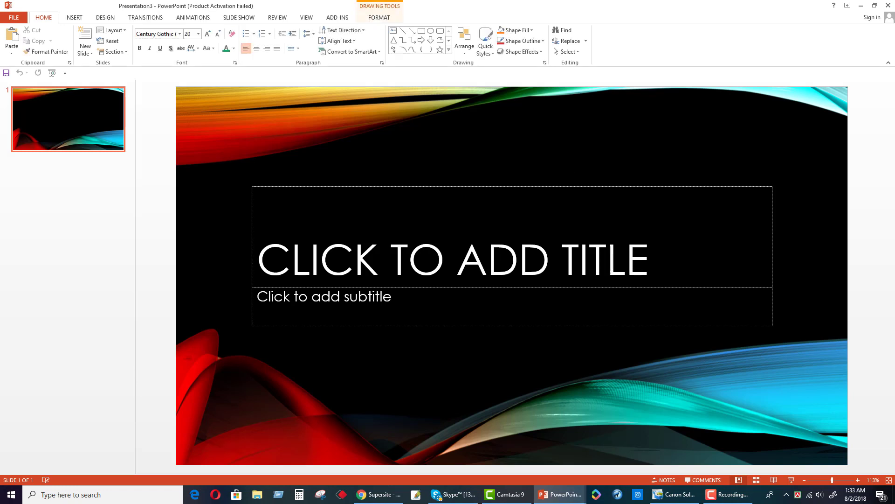
# Delete the title placeholder and resize the subtitle box taller and narrower
pyautogui.click(512, 186)
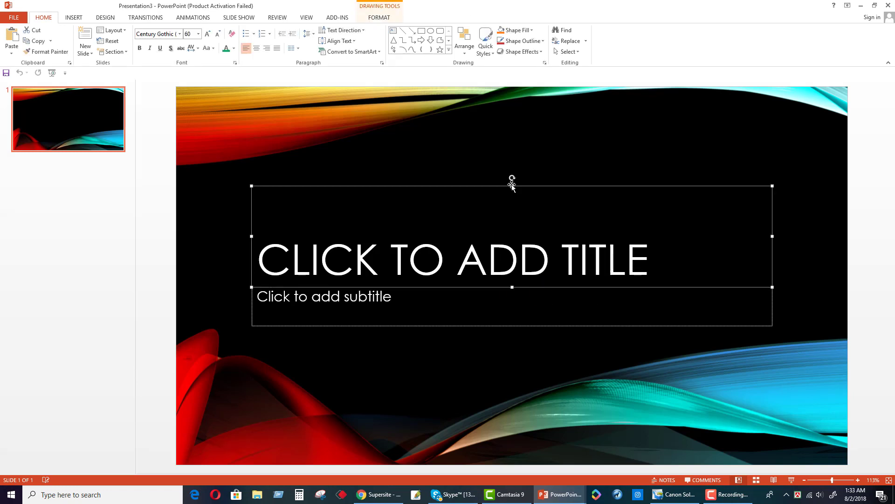
pyautogui.press('Delete')
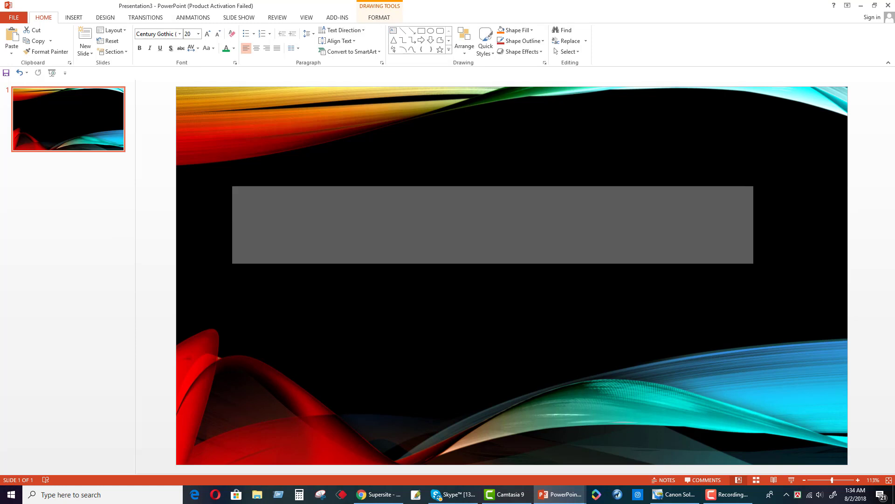
pyautogui.moveTo(494, 224); pyautogui.dragTo(493, 320)
pyautogui.moveTo(753, 253); pyautogui.dragTo(659, 253)
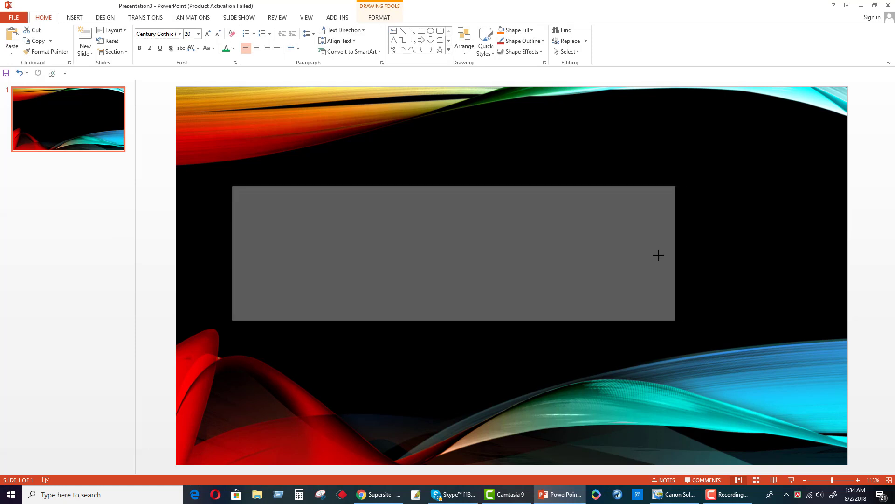
pyautogui.moveTo(234, 253); pyautogui.dragTo(289, 253)
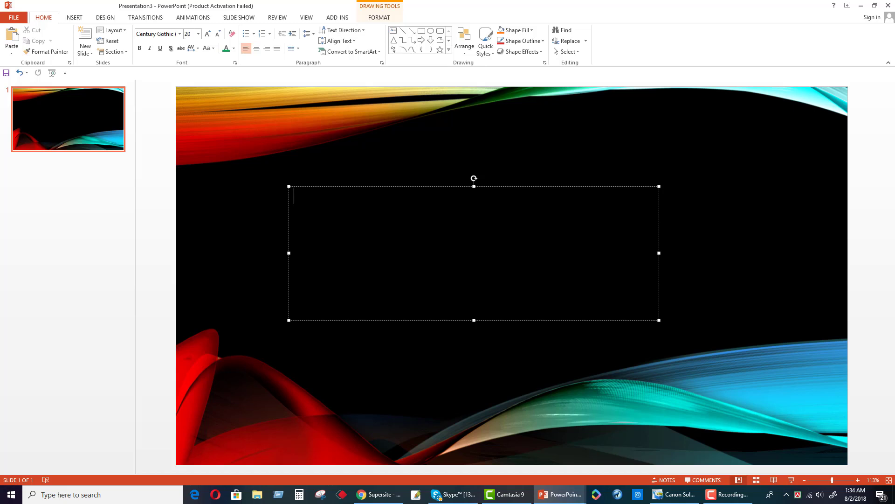
pyautogui.moveTo(560, 494)
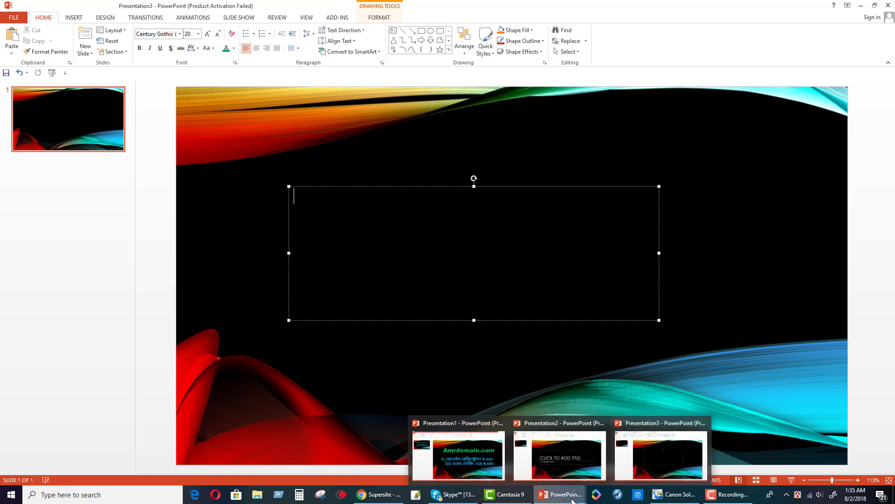
# Copy the two Bengali price lines from the Amrdomain.com slide
pyautogui.click(486, 455)
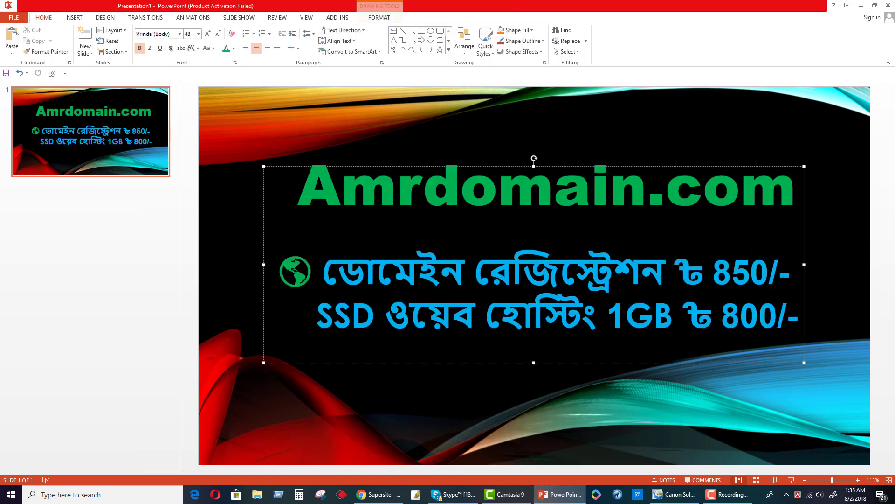
pyautogui.moveTo(799, 315); pyautogui.dragTo(722, 315)
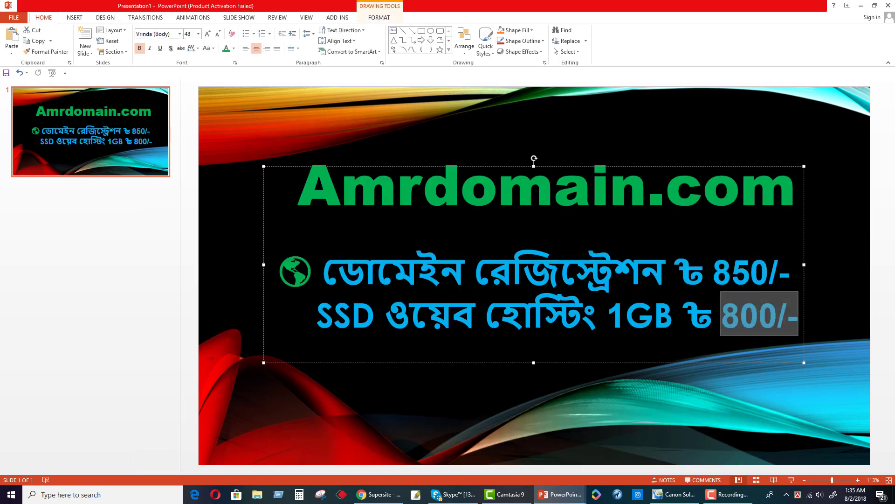
pyautogui.hotkey('ctrl', 'a')
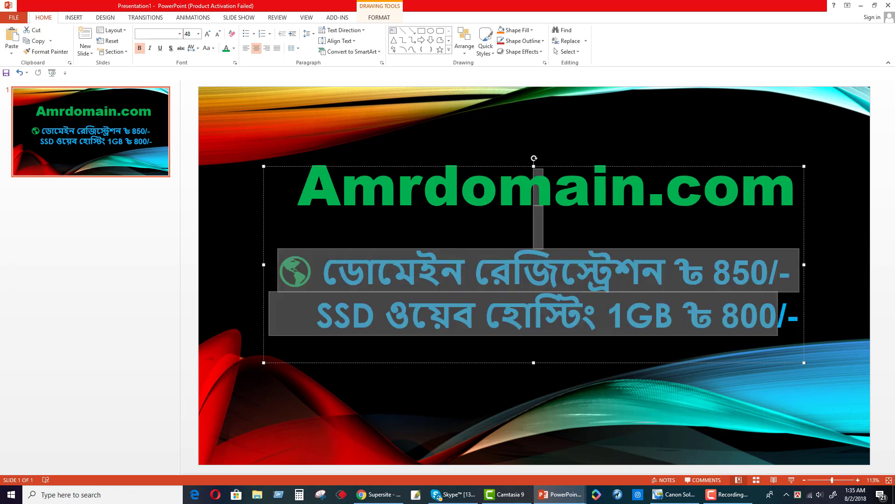
pyautogui.rightClick(639, 278)
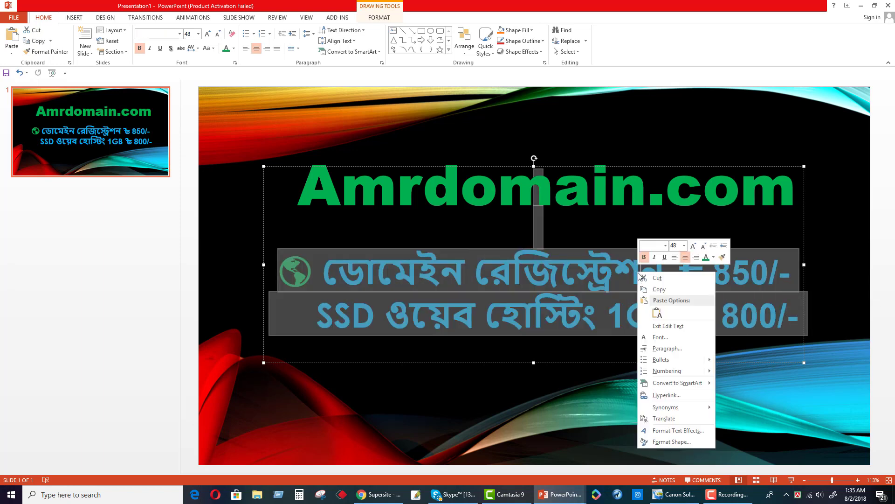
pyautogui.click(652, 293)
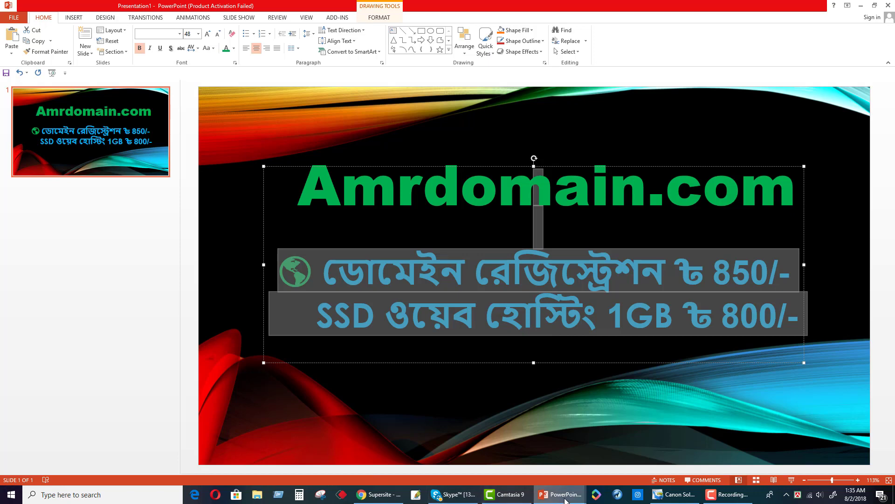
pyautogui.moveTo(559, 494)
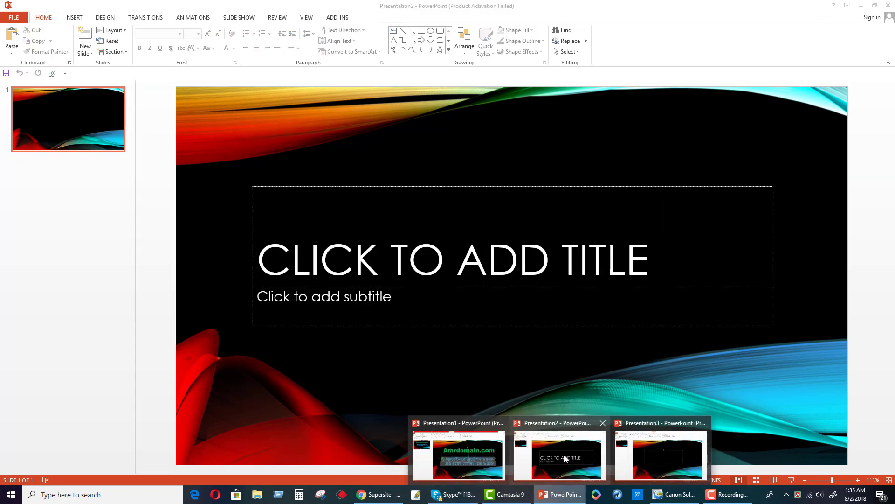
# Paste the price lines as plain text into Presentation2's subtitle placeholder
pyautogui.click(567, 457)
pyautogui.click(441, 304)
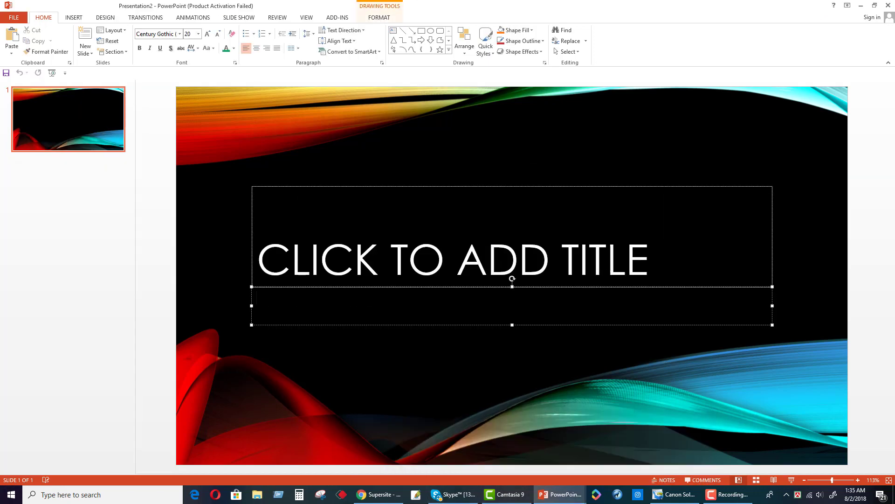
pyautogui.rightClick(441, 303)
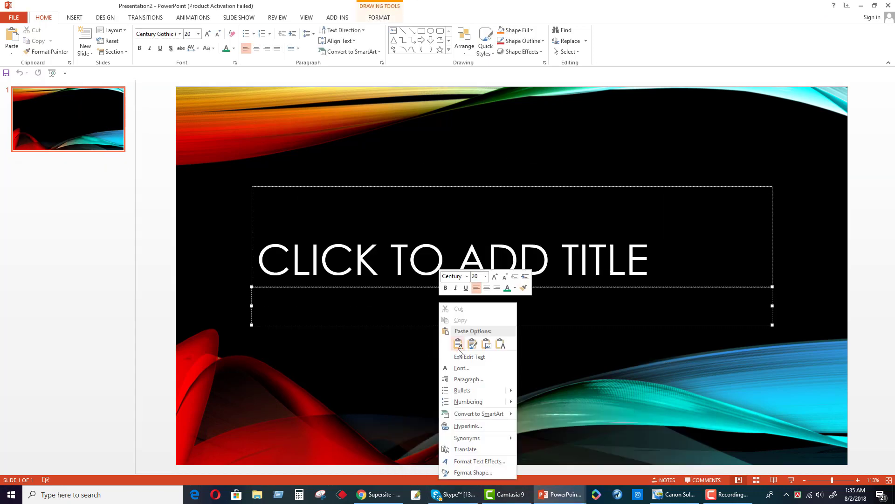
pyautogui.click(500, 347)
pyautogui.click(473, 186)
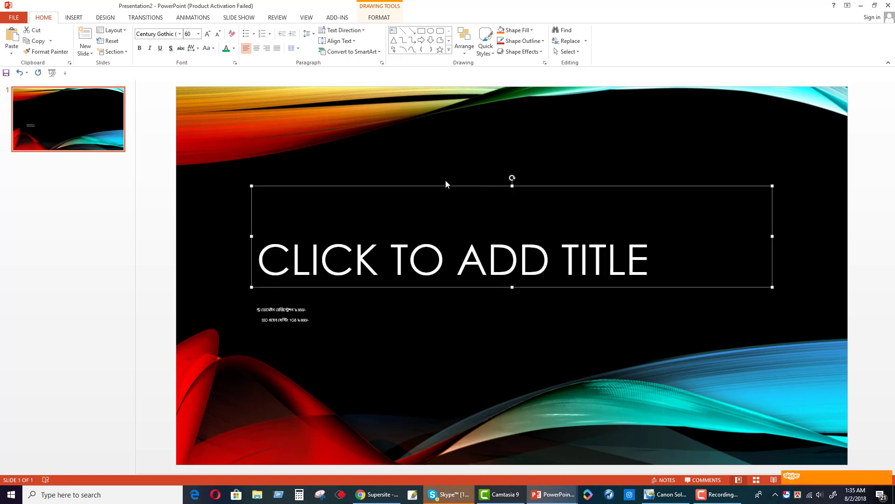
# Delete the empty title placeholder and centre-align the Bengali price lines
pyautogui.press('Delete')
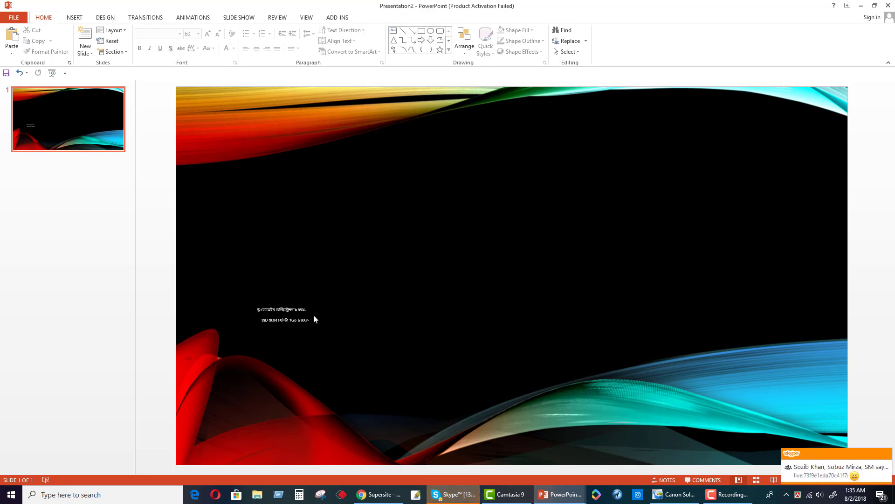
pyautogui.doubleClick(296, 310)
pyautogui.click(315, 332)
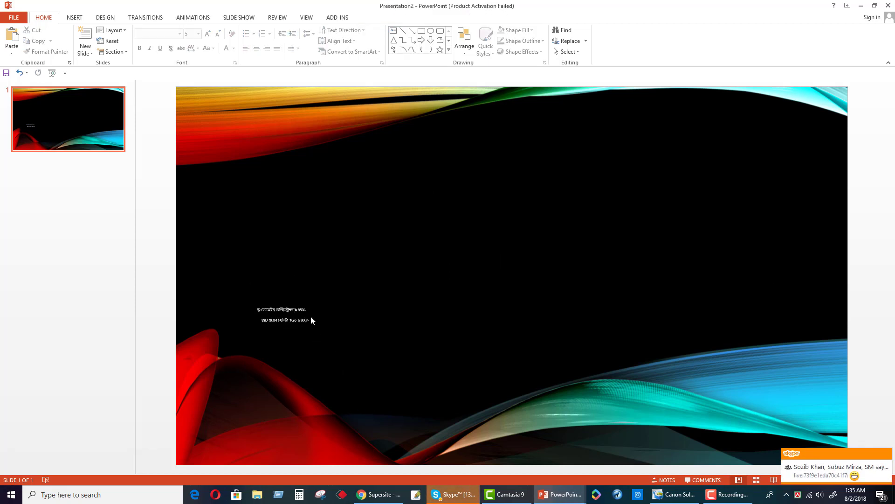
pyautogui.click(296, 310)
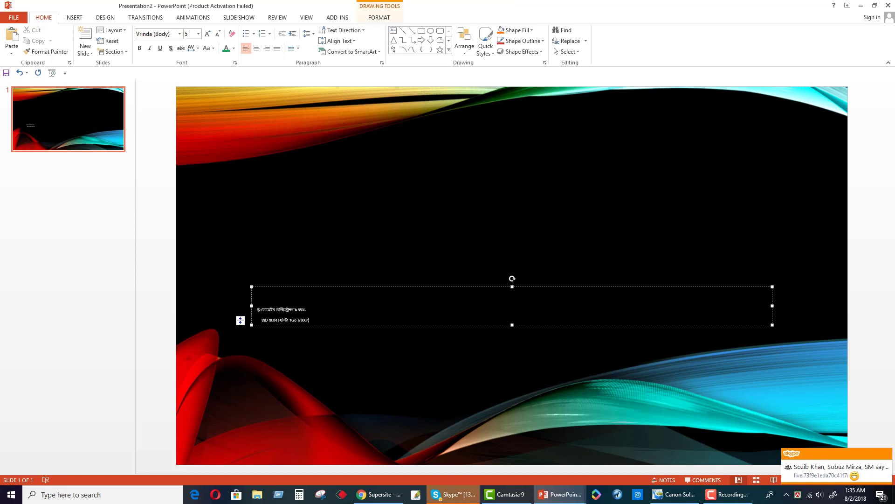
pyautogui.hotkey('ctrl', 'a')
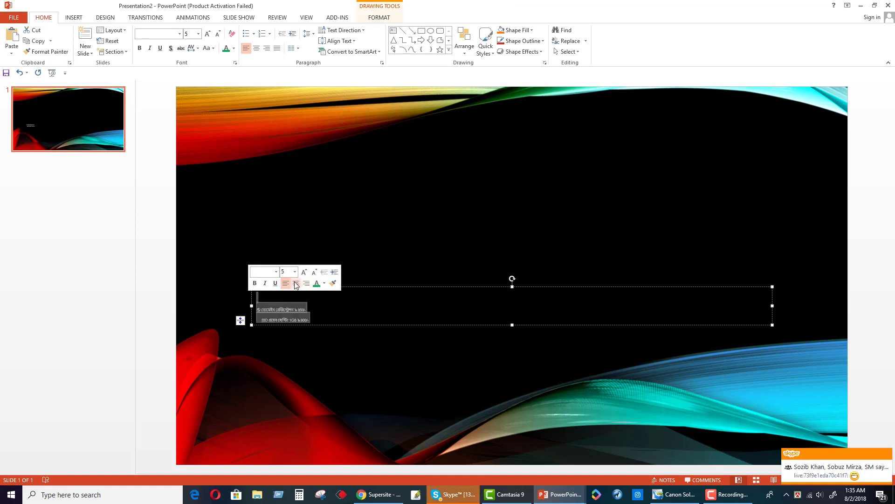
pyautogui.click(296, 284)
# Set the price lines to 44 pt and move their text box up to mid-slide
pyautogui.rightClick(526, 311)
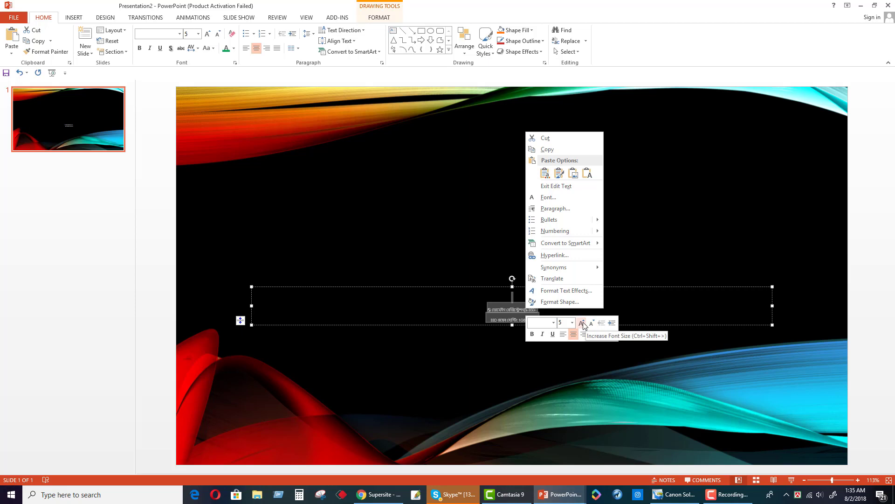
pyautogui.click(581, 321)
pyautogui.click(581, 321)
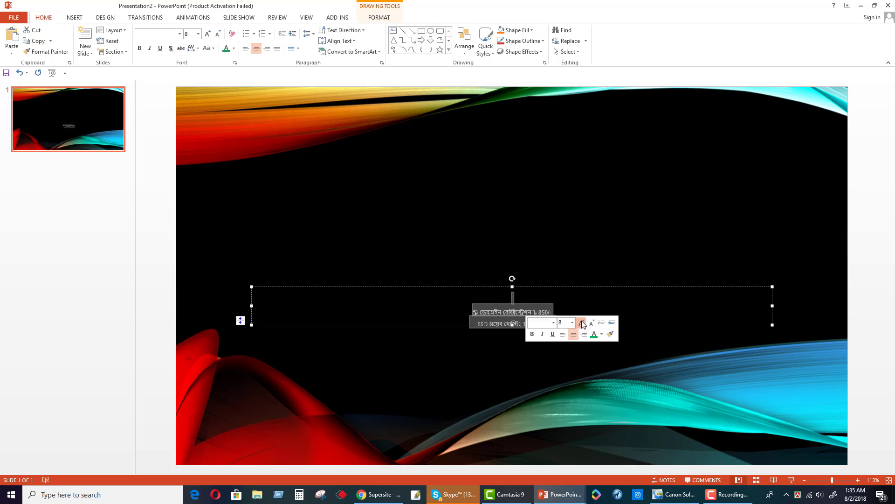
pyautogui.click(582, 321)
pyautogui.click(581, 322)
pyautogui.click(581, 321)
pyautogui.click(581, 322)
pyautogui.click(581, 322)
pyautogui.click(581, 322)
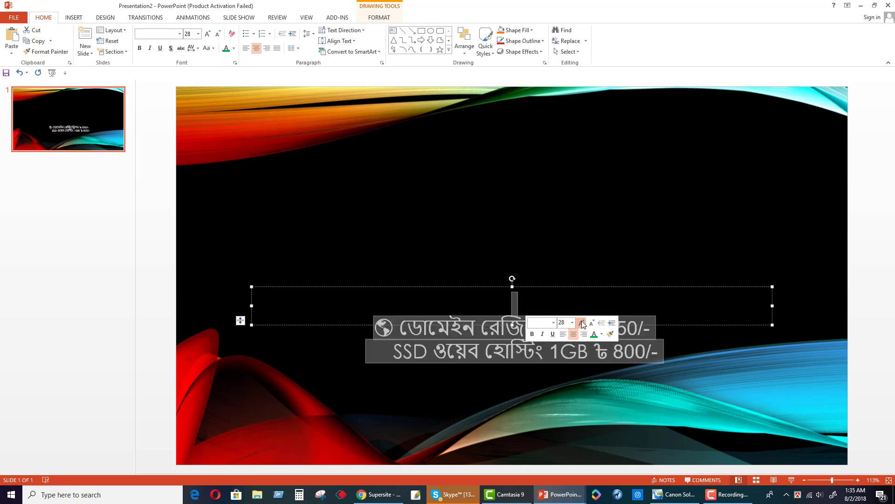
pyautogui.click(581, 322)
pyautogui.click(581, 322)
pyautogui.click(572, 322)
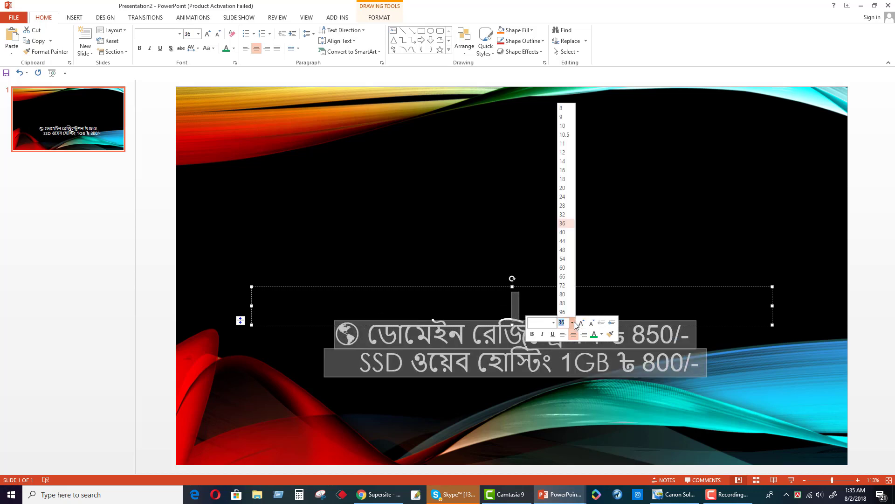
pyautogui.click(563, 241)
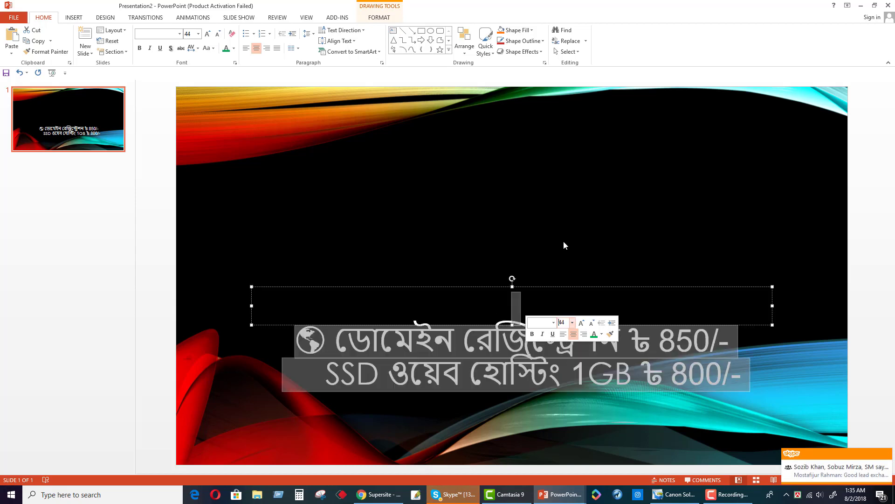
pyautogui.click(558, 286)
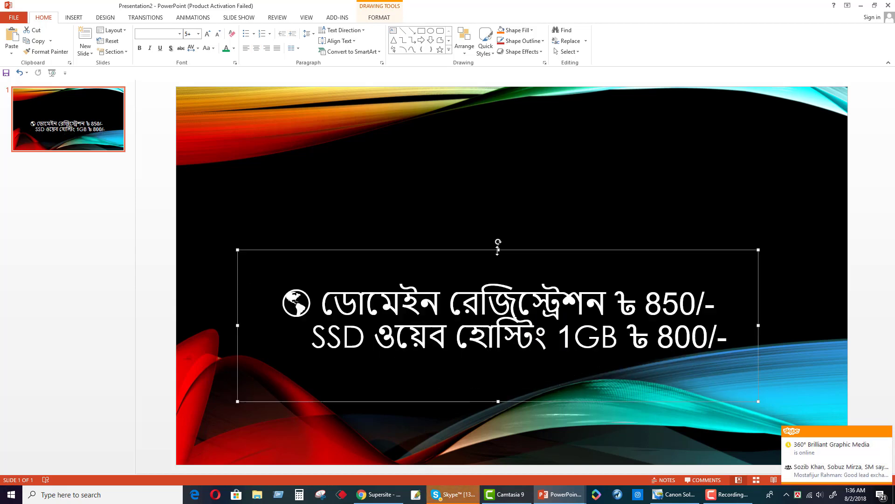
pyautogui.moveTo(498, 249); pyautogui.dragTo(499, 225)
pyautogui.click(520, 394)
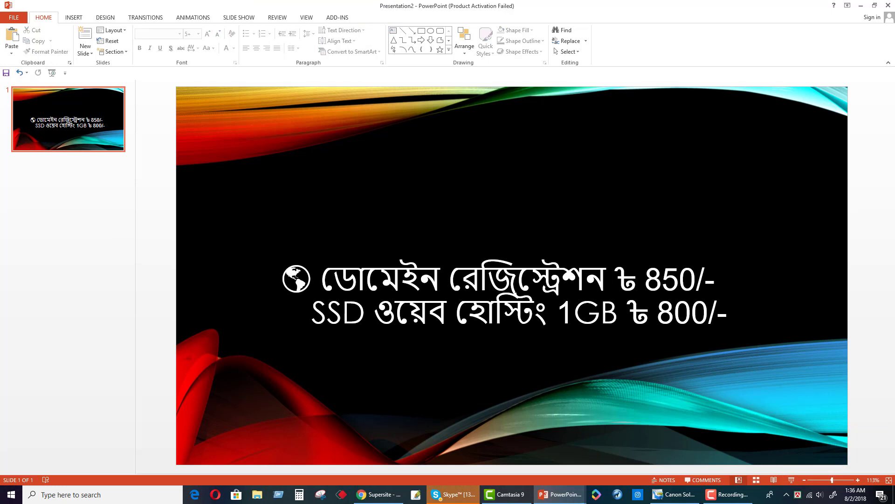
# Colour the domain registration ৳ 850/- line light blue, then select the hosting line for recolouring
pyautogui.click(716, 279)
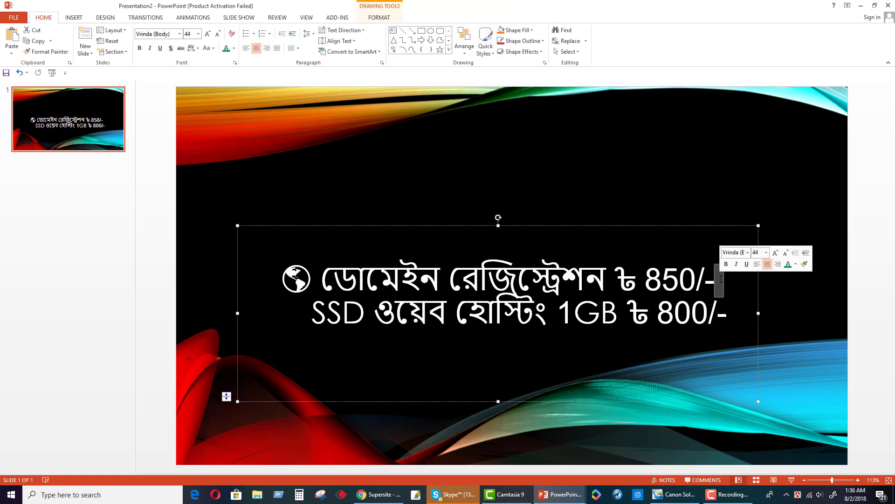
pyautogui.moveTo(716, 279); pyautogui.dragTo(299, 284)
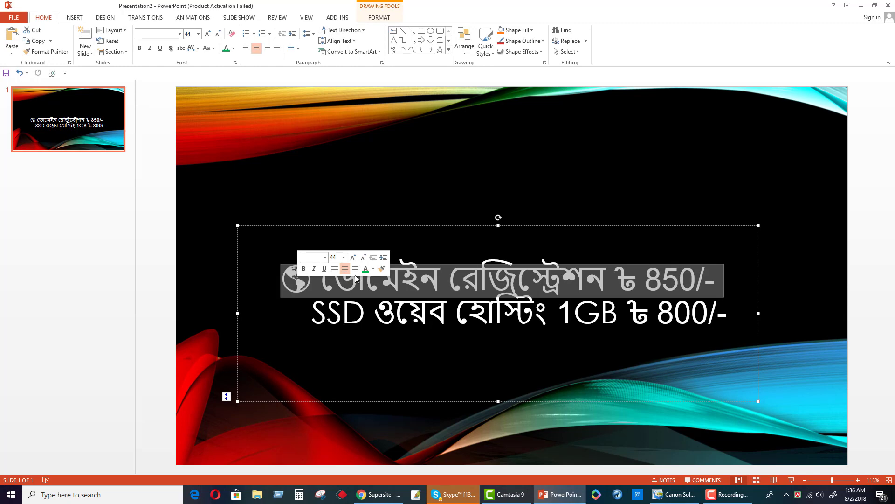
pyautogui.click(374, 270)
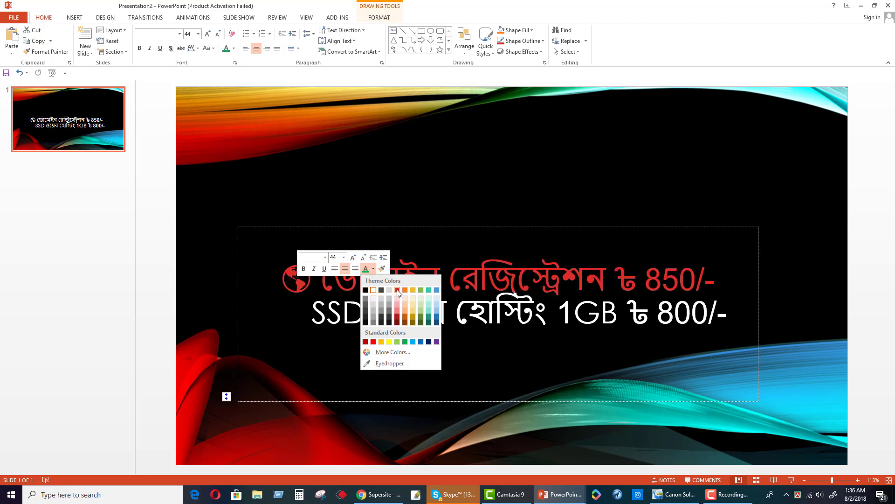
pyautogui.click(417, 342)
pyautogui.click(243, 337)
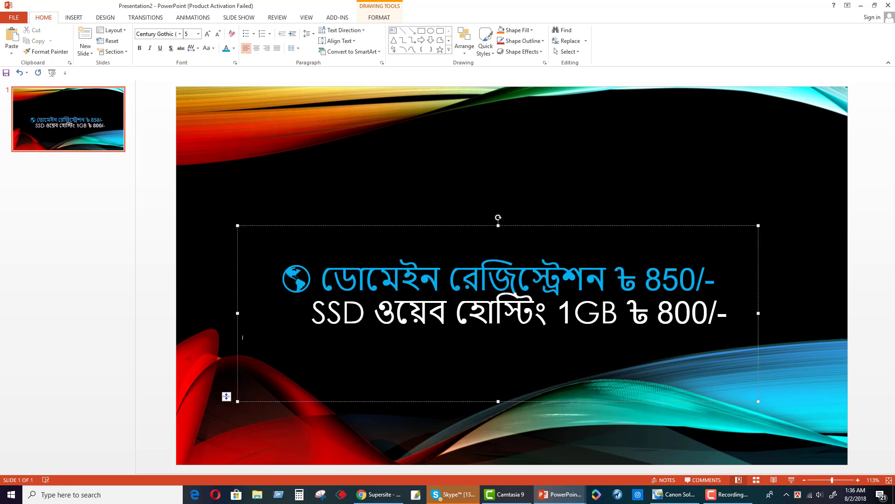
pyautogui.moveTo(732, 314); pyautogui.dragTo(311, 313)
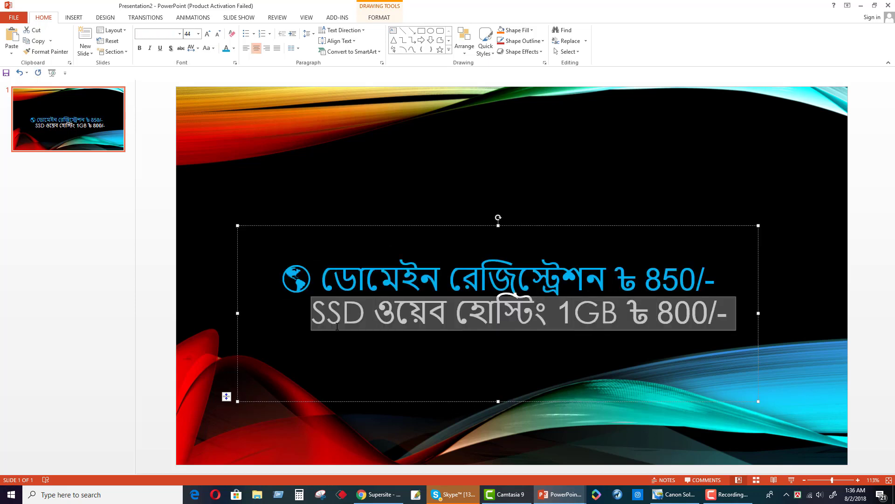
pyautogui.click(412, 312)
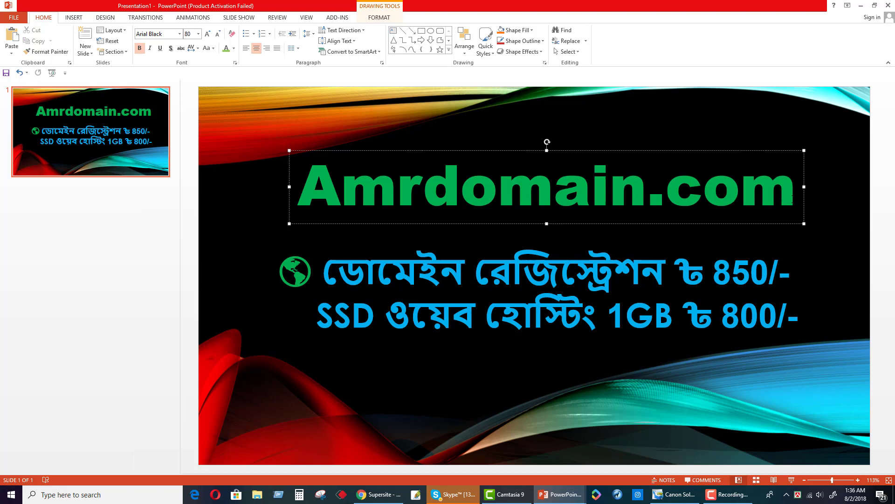
# Copy the Amrdomain.com title from the original slide and paste it into Presentation2
pyautogui.click(685, 198)
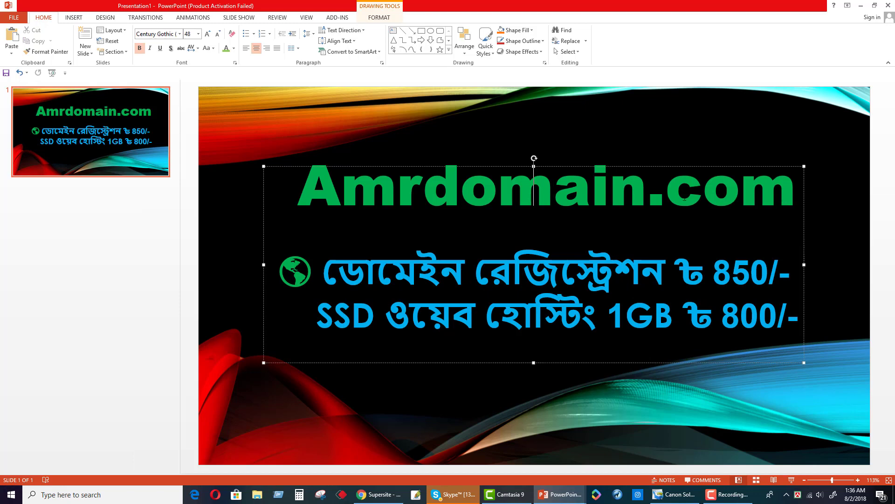
pyautogui.tripleClick(491, 192)
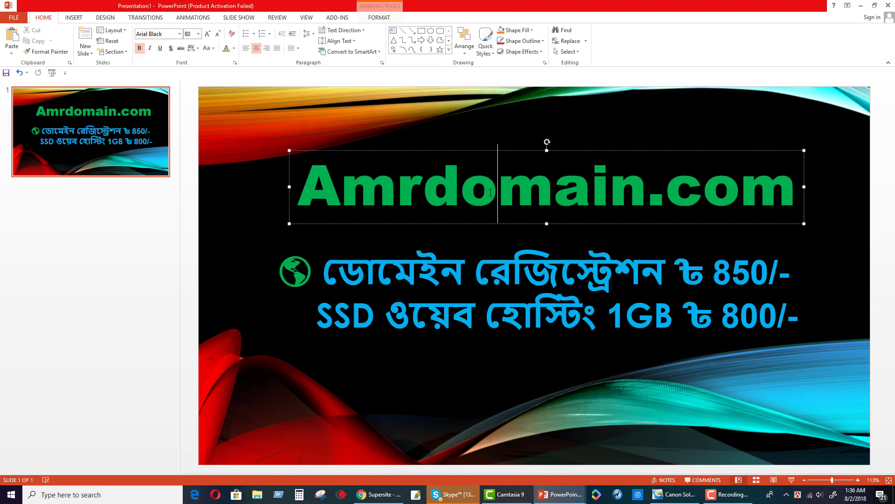
pyautogui.rightClick(490, 192)
pyautogui.click(508, 207)
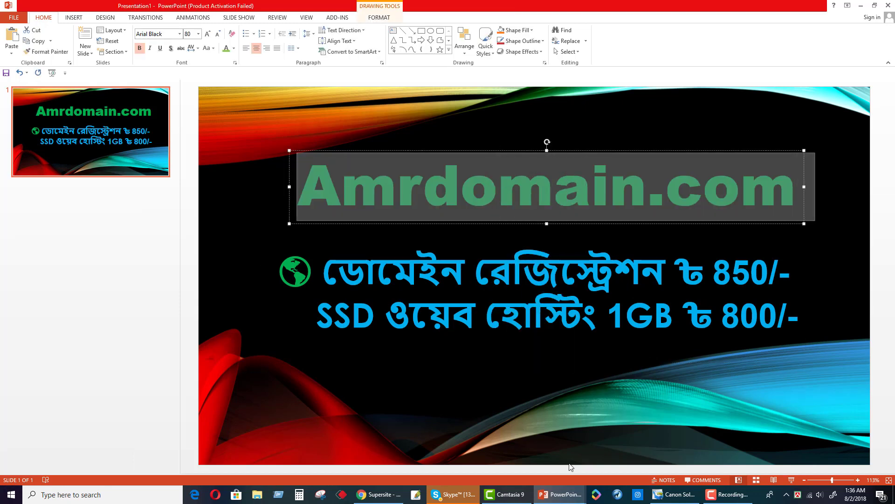
pyautogui.moveTo(560, 494)
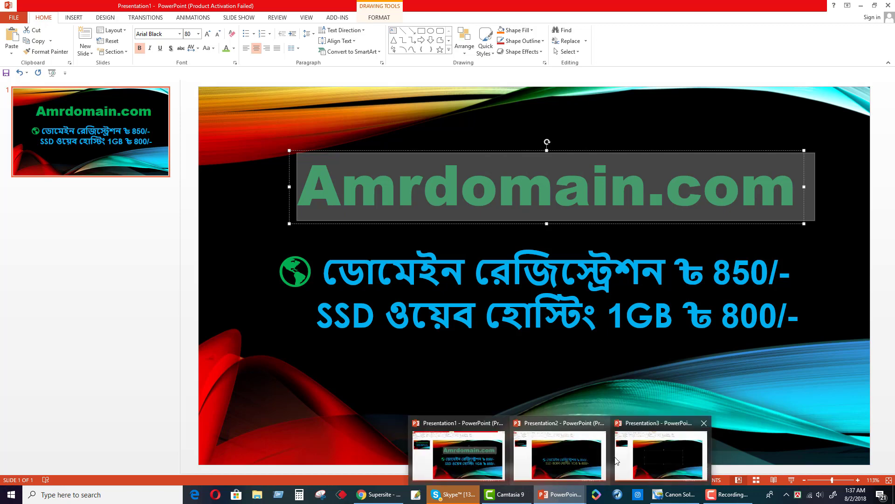
pyautogui.click(560, 452)
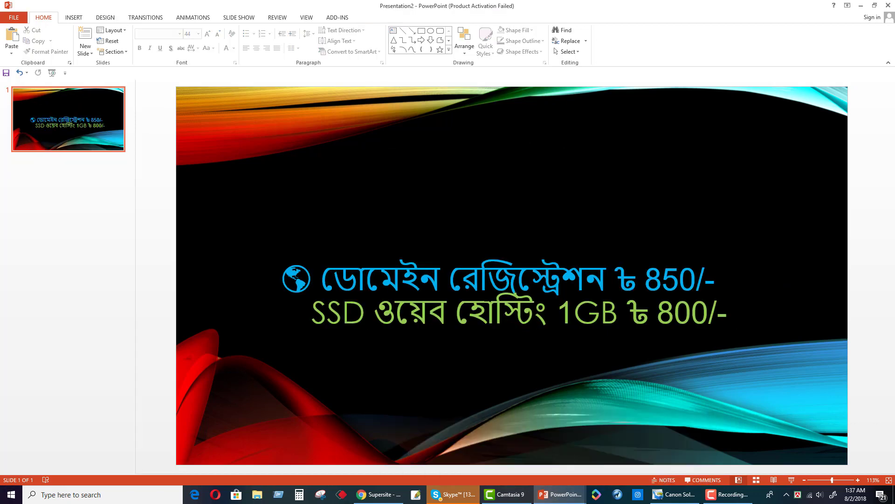
pyautogui.rightClick(493, 147)
pyautogui.click(559, 169)
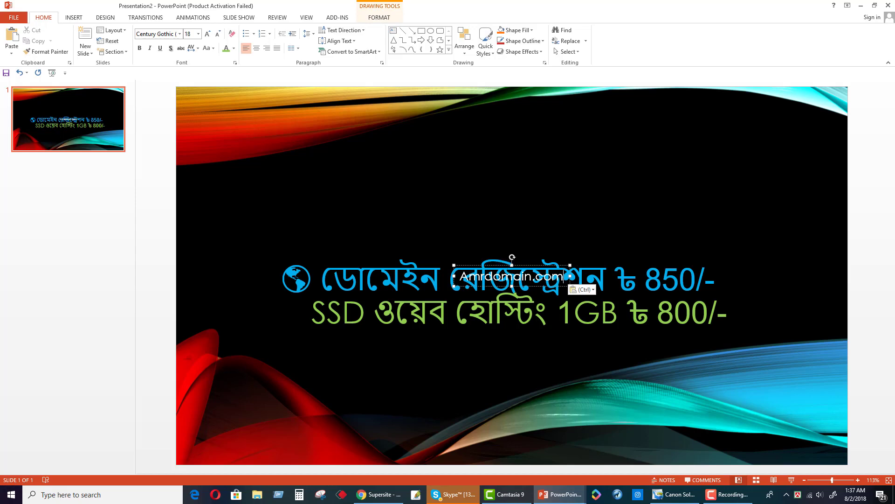
# Move the Amrdomain.com box toward the top, enlarge its text and centre it
pyautogui.moveTo(498, 265); pyautogui.dragTo(510, 223)
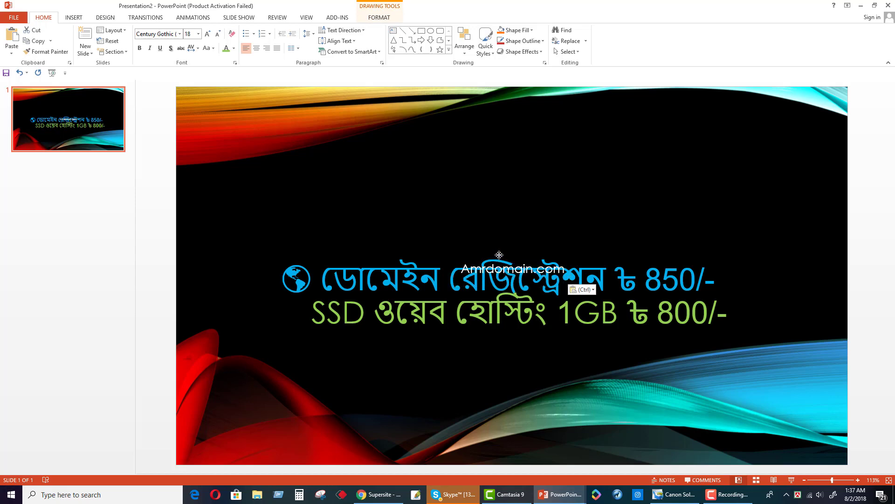
pyautogui.moveTo(513, 262); pyautogui.dragTo(513, 178)
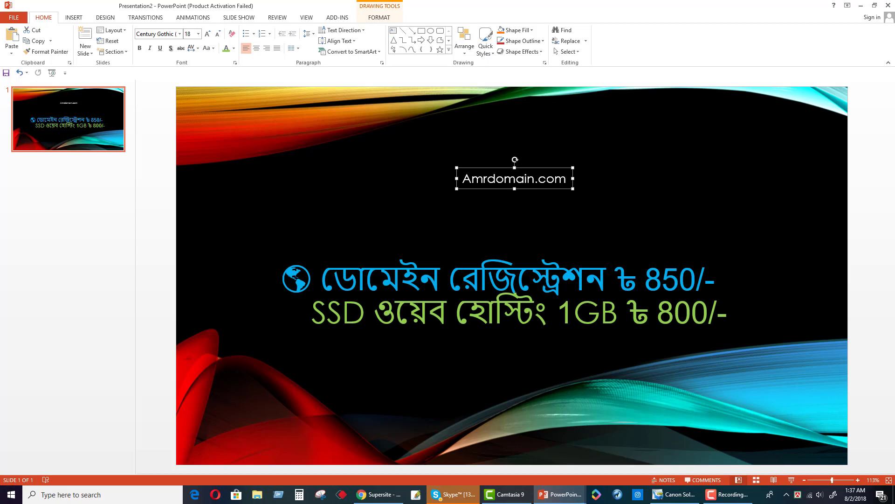
pyautogui.tripleClick(513, 179)
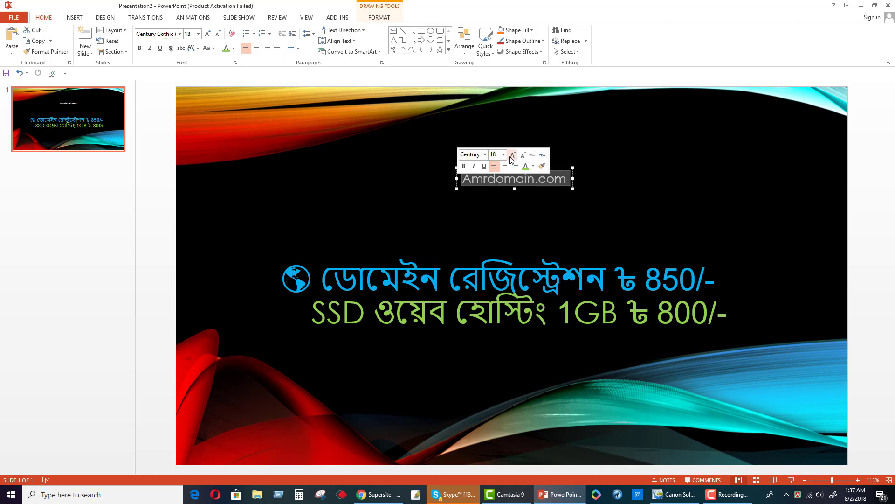
pyautogui.click(513, 155)
pyautogui.click(513, 155)
pyautogui.click(513, 155)
pyautogui.click(513, 155)
pyautogui.click(514, 155)
pyautogui.click(513, 155)
pyautogui.click(513, 155)
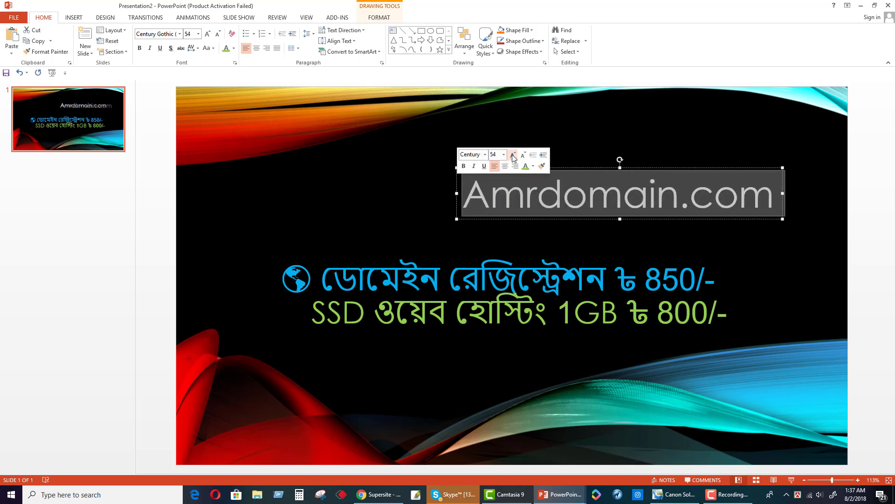
pyautogui.click(506, 167)
pyautogui.moveTo(609, 166); pyautogui.dragTo(514, 160)
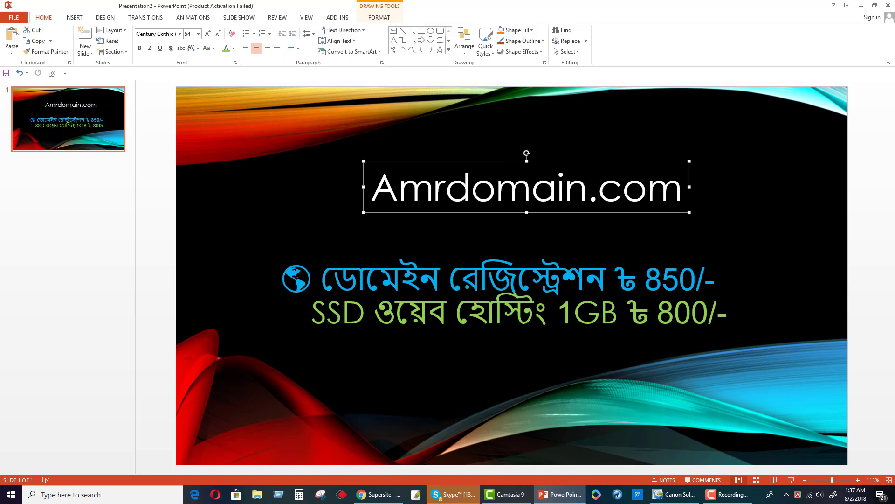
# Enlarge the Amrdomain.com title to 88 pt and make it bold and yellow
pyautogui.tripleClick(448, 189)
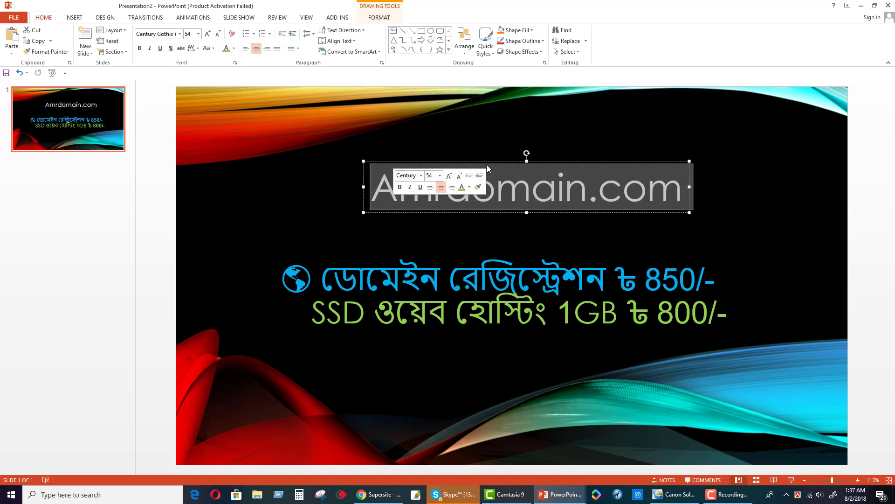
pyautogui.click(449, 176)
pyautogui.click(449, 176)
pyautogui.click(449, 176)
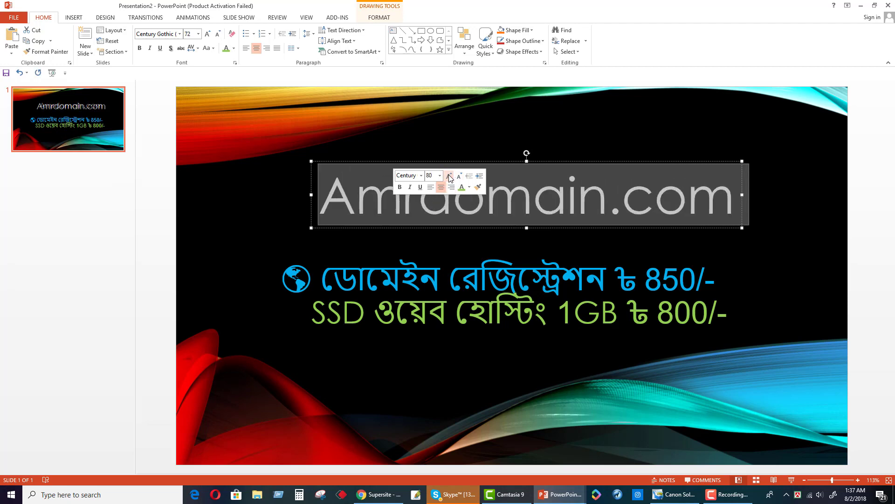
pyautogui.click(449, 176)
pyautogui.click(449, 177)
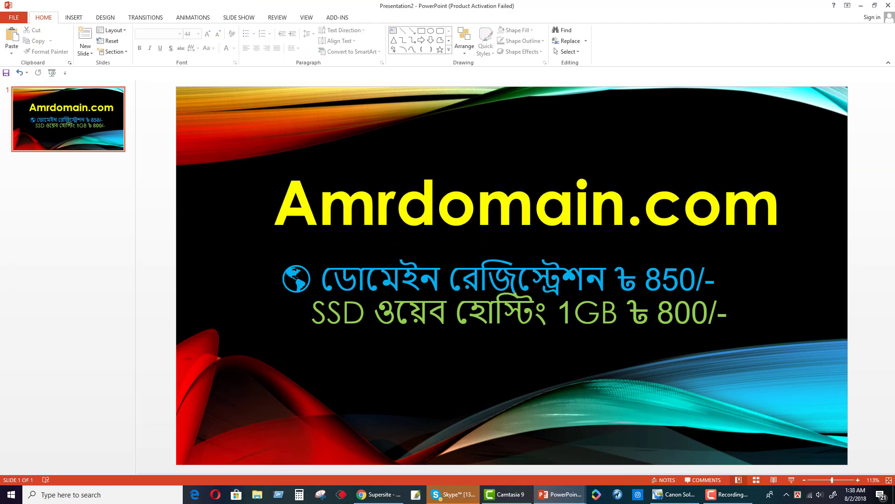
pyautogui.click(534, 201)
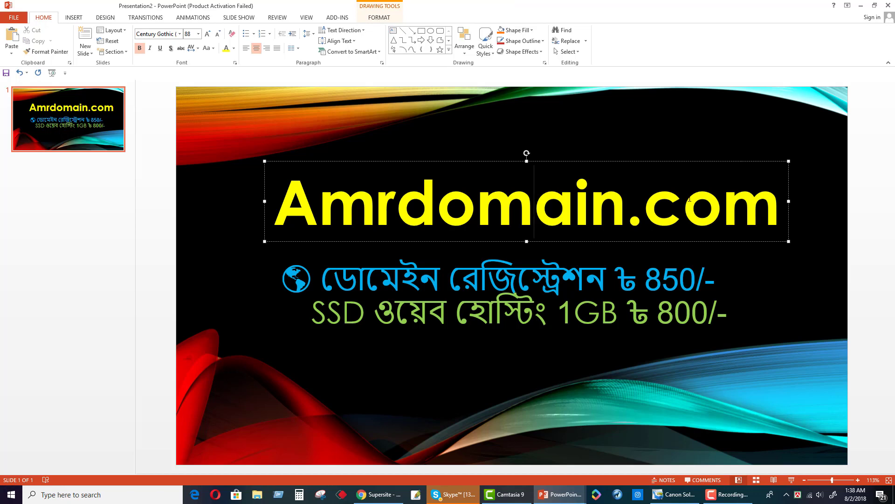
# Add a bold green Skype contact line with the user name below the price lines
pyautogui.click(349, 134)
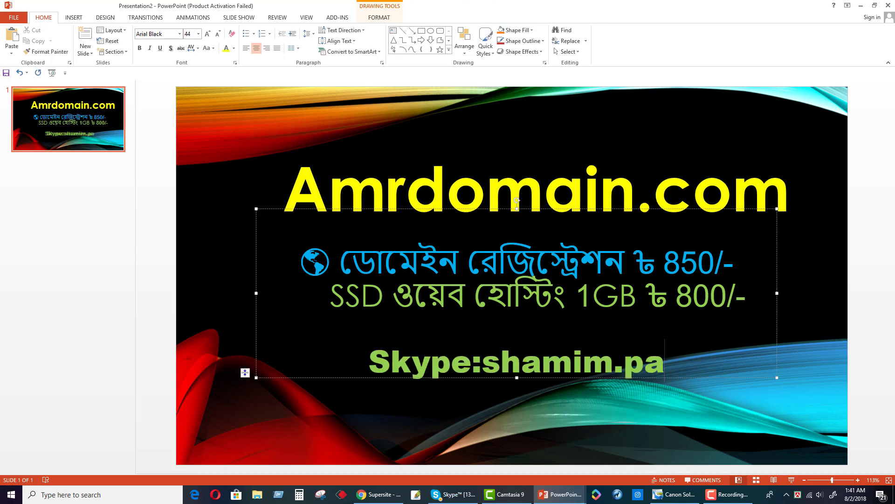
pyautogui.write('rv')
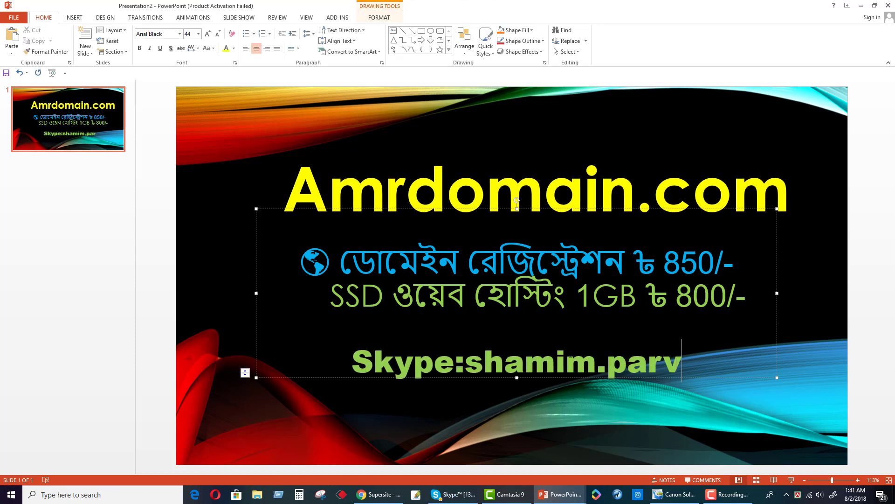
pyautogui.write('ez')
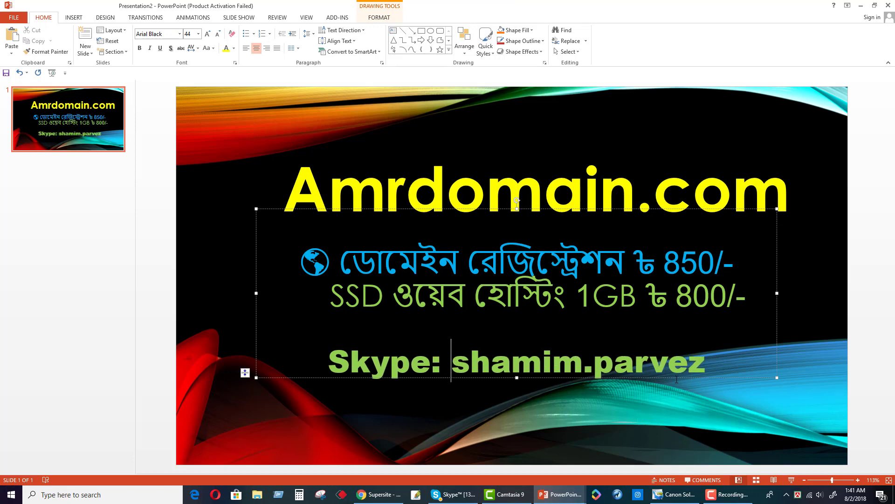
pyautogui.moveTo(705, 365); pyautogui.dragTo(431, 363)
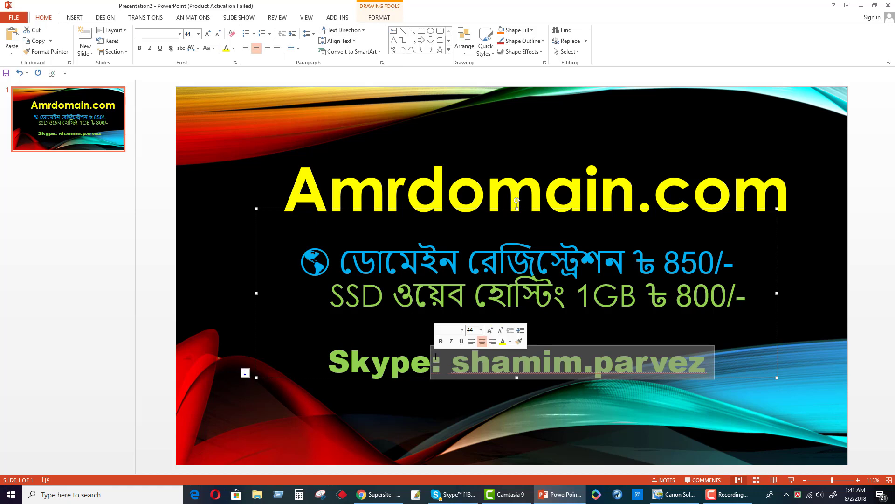
pyautogui.press('Up')
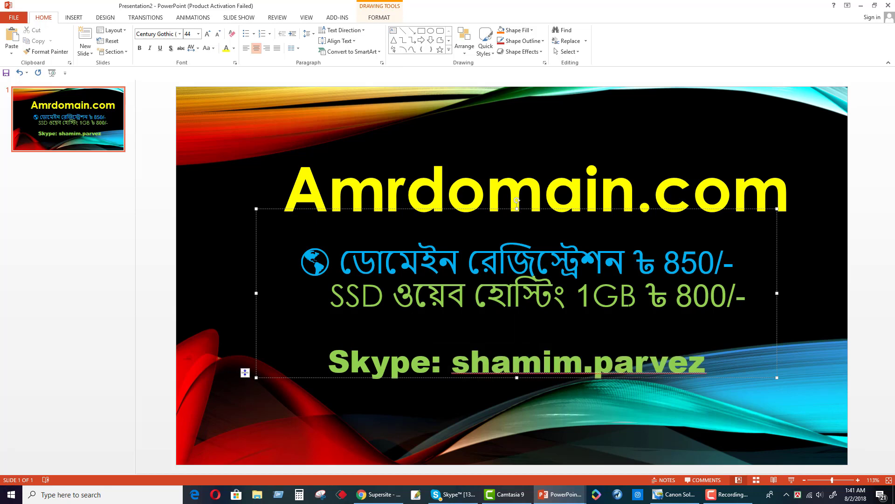
pyautogui.click(541, 142)
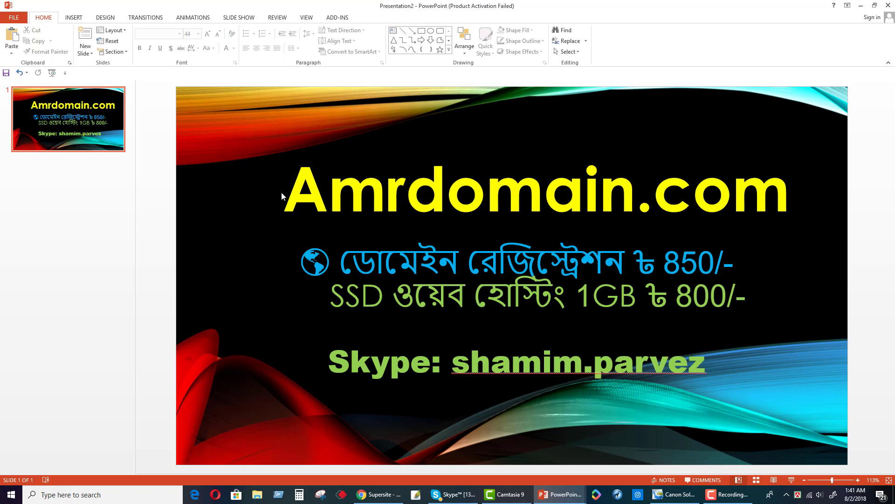
# Open the Save As dialog to browse for a location on this computer
pyautogui.click(14, 18)
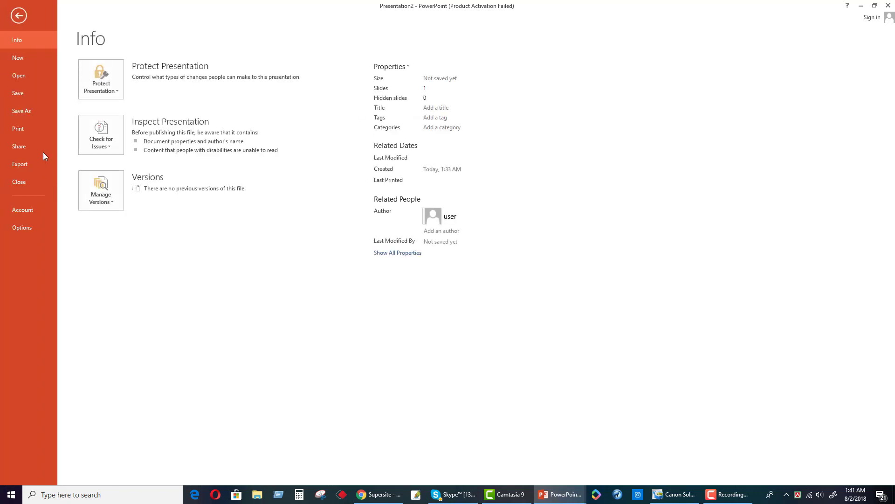
pyautogui.click(37, 108)
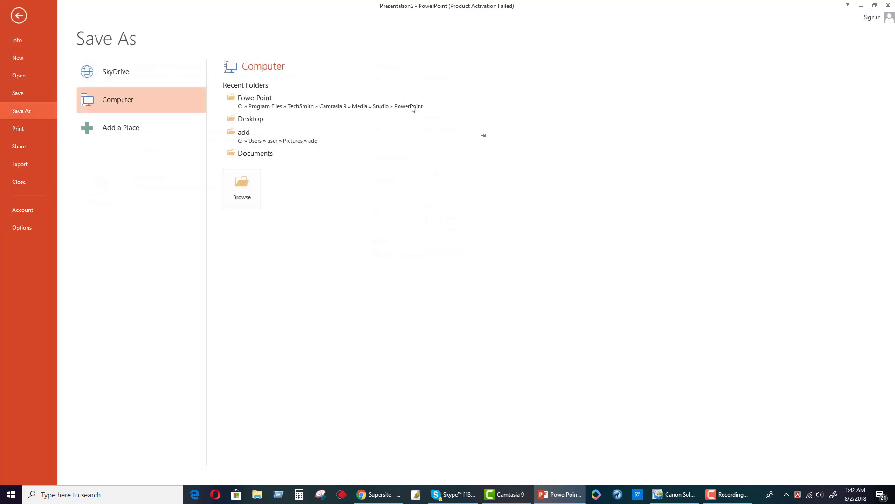
pyautogui.click(239, 186)
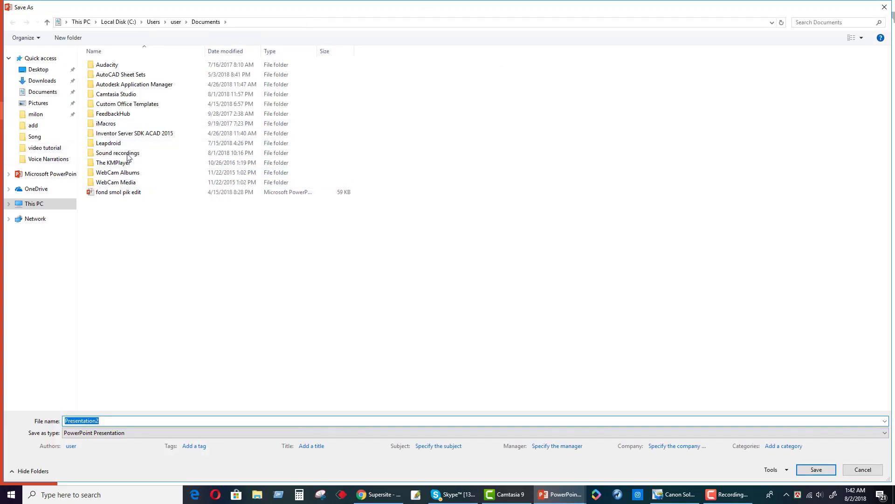
# Create a new folder named 'power' under E:\video tutorial and open it
pyautogui.write('power')
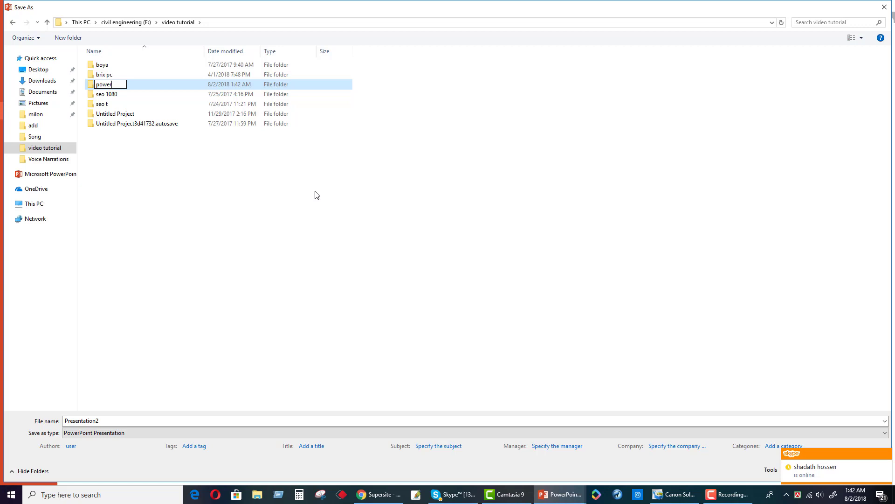
pyautogui.press('Return')
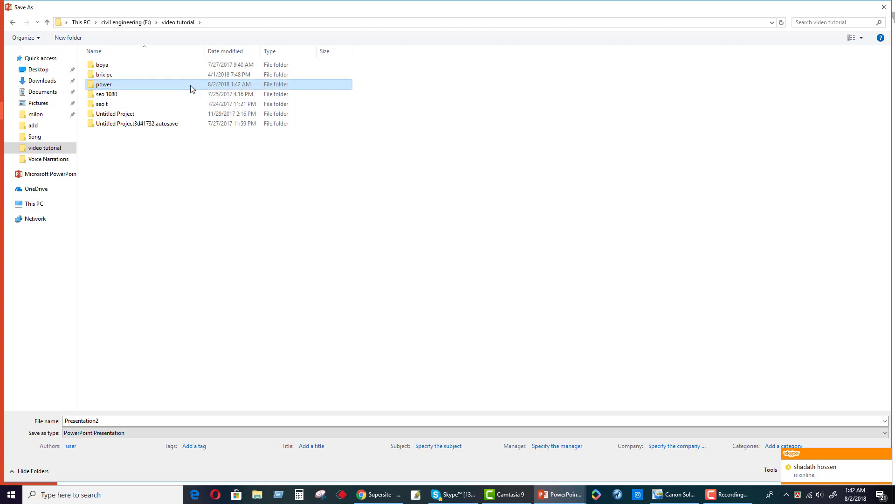
pyautogui.doubleClick(190, 85)
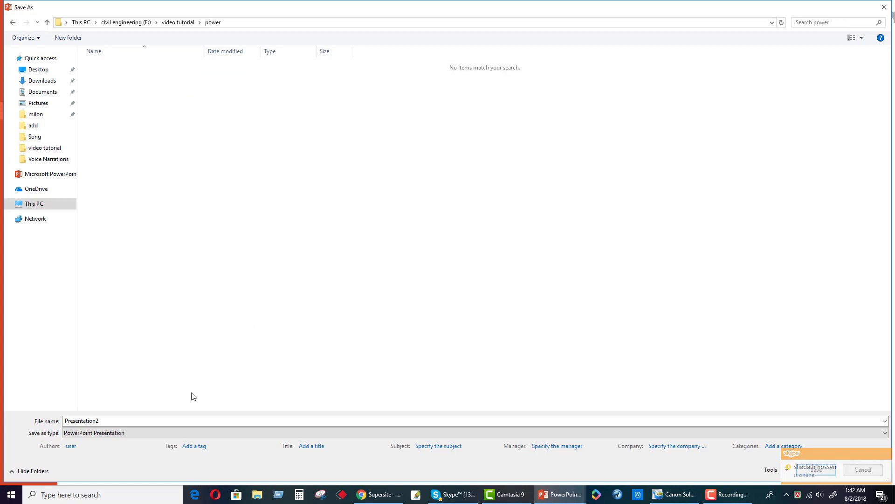
# Save the current slide only as a JPEG File Interchange Format image in the power folder
pyautogui.click(79, 433)
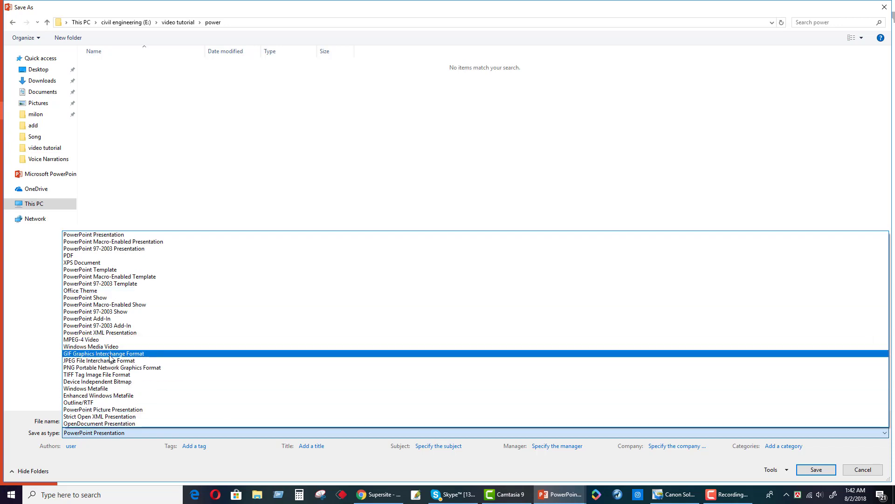
pyautogui.click(83, 361)
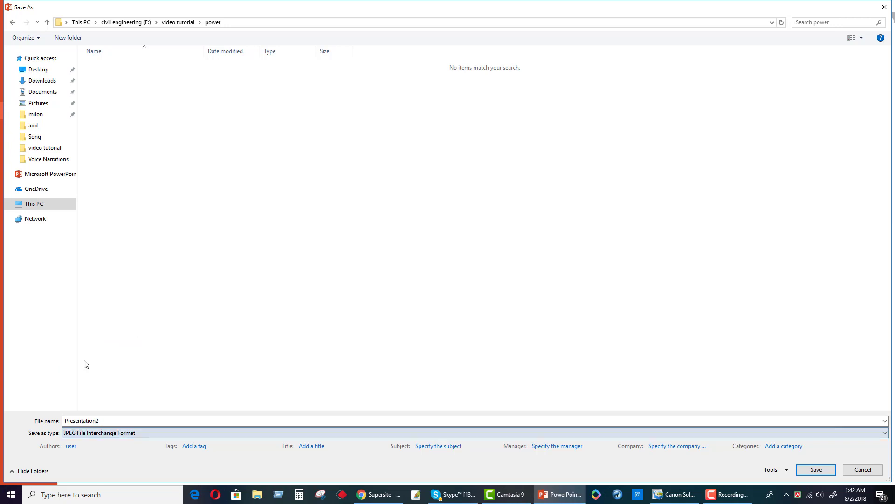
pyautogui.click(810, 471)
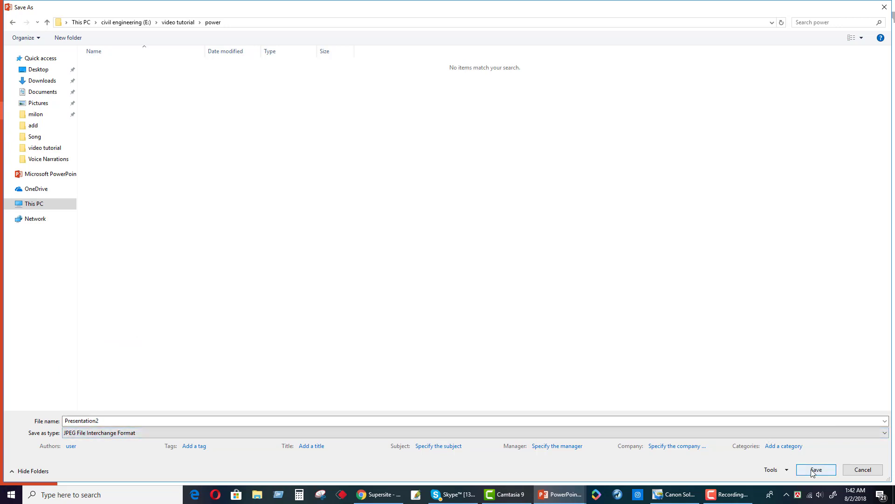
pyautogui.click(812, 473)
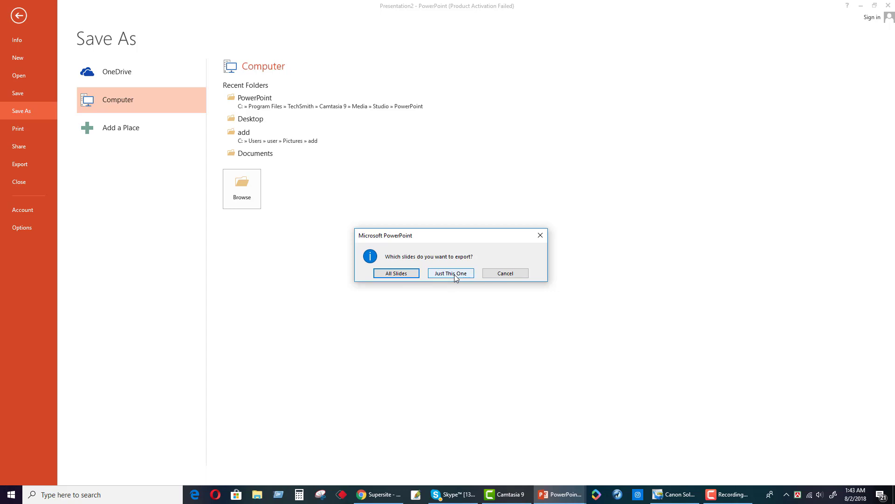
pyautogui.click(450, 273)
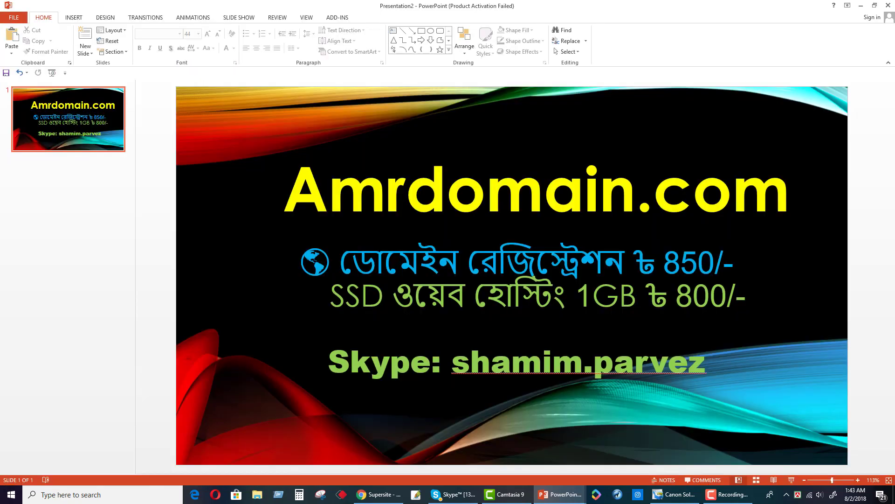
# Leave the File > Open page and minimize the first presentation window
pyautogui.click(6, 14)
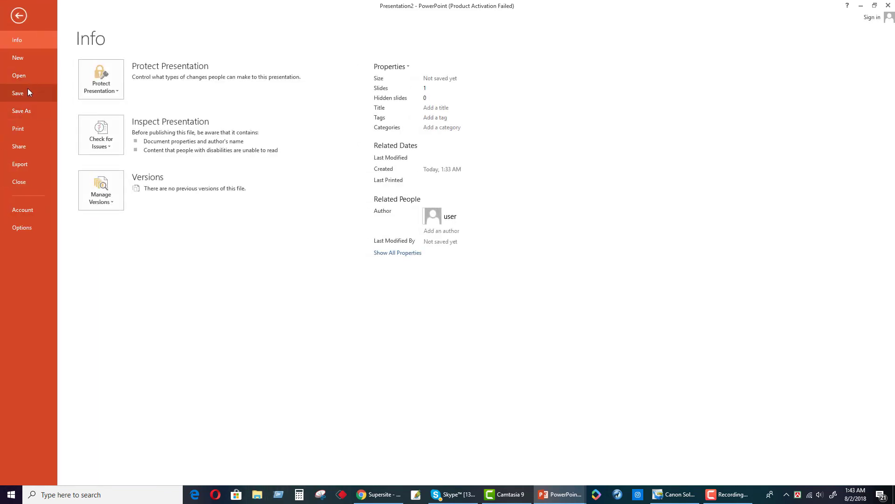
pyautogui.click(29, 75)
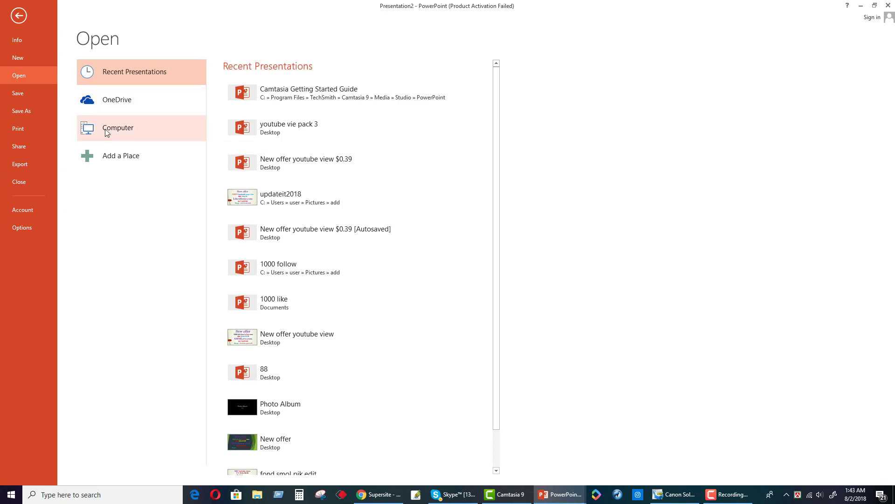
pyautogui.click(861, 6)
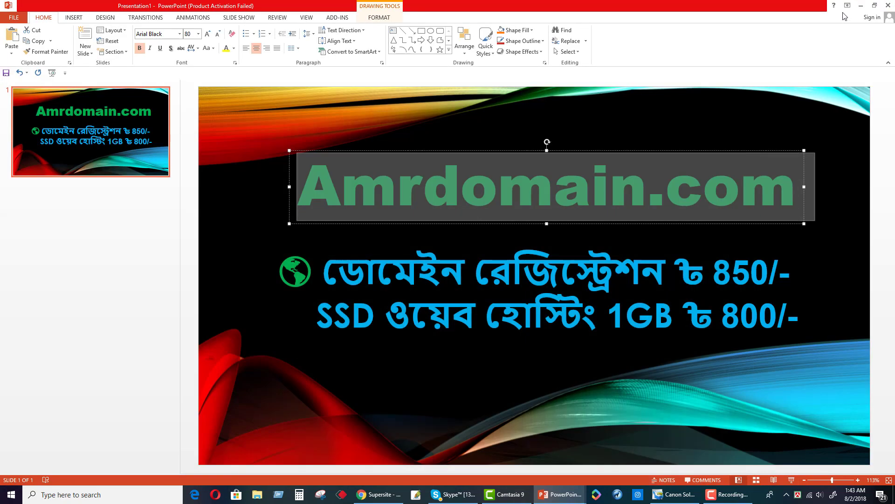
pyautogui.click(862, 5)
# Minimize the remaining presentation window and refresh the desktop
pyautogui.click(862, 5)
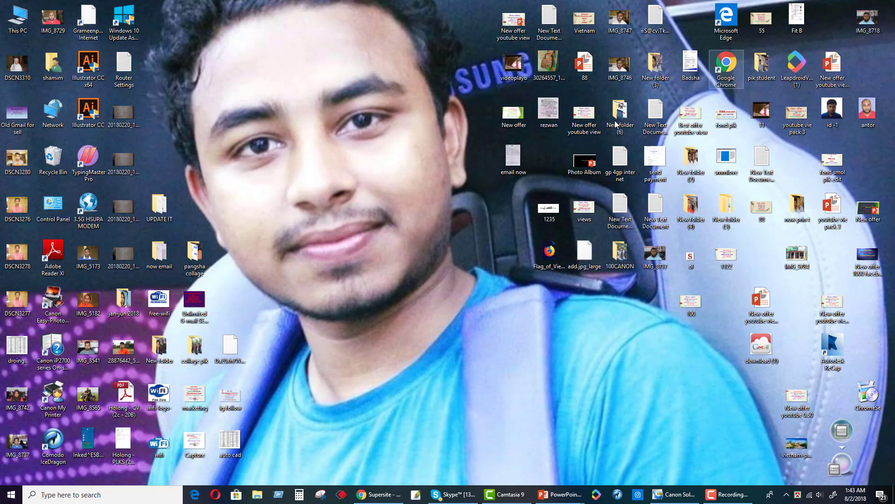
pyautogui.rightClick(295, 192)
pyautogui.click(308, 217)
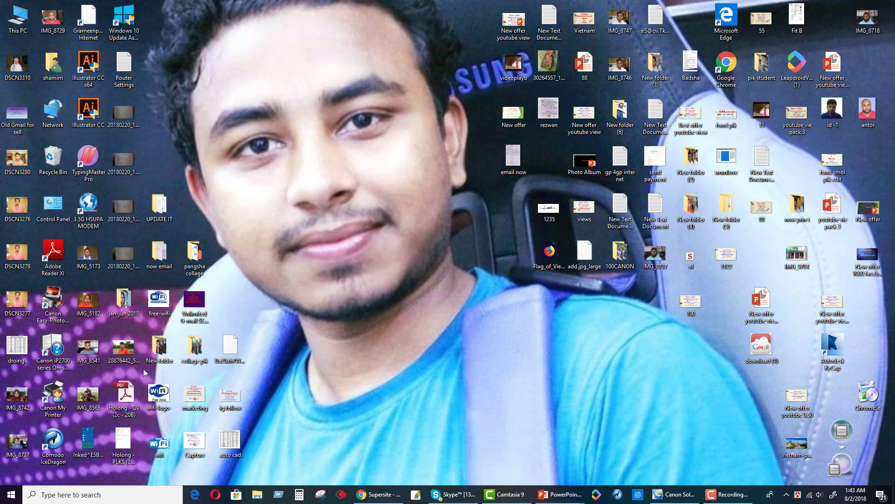
# Browse to video tutorial > power on drive E and open the Presentation2 image in Photos
pyautogui.click(257, 494)
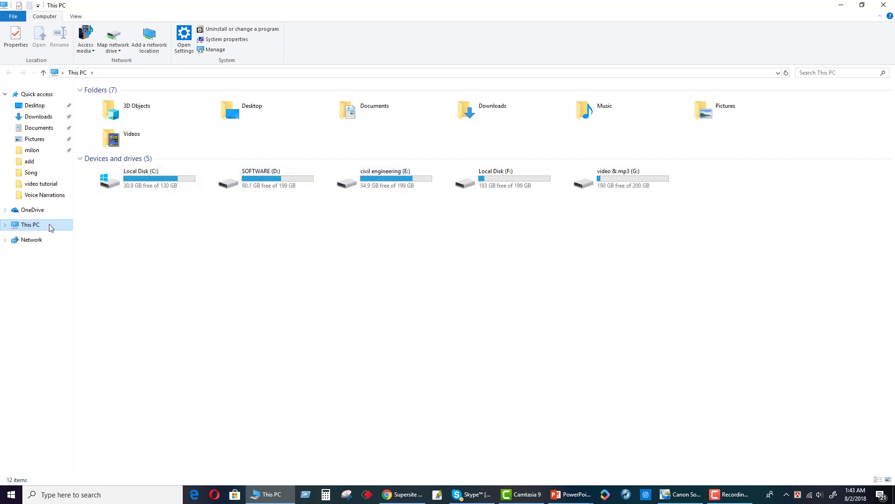
pyautogui.click(42, 183)
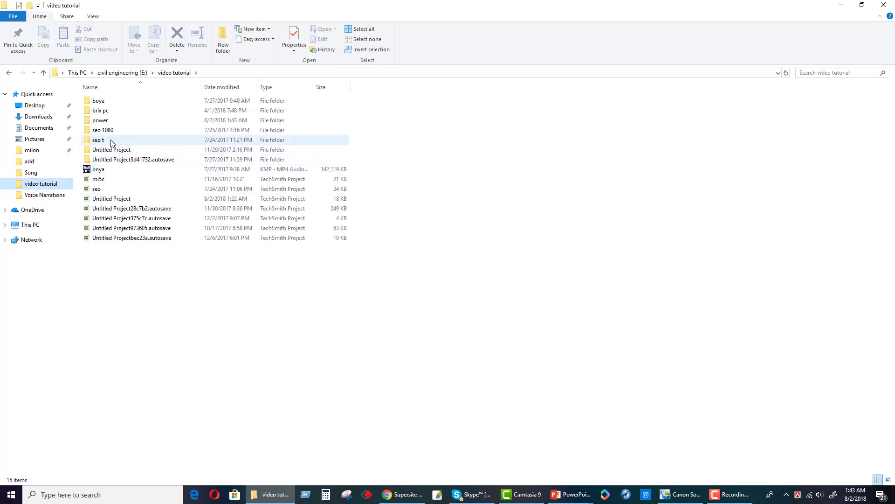
pyautogui.click(114, 122)
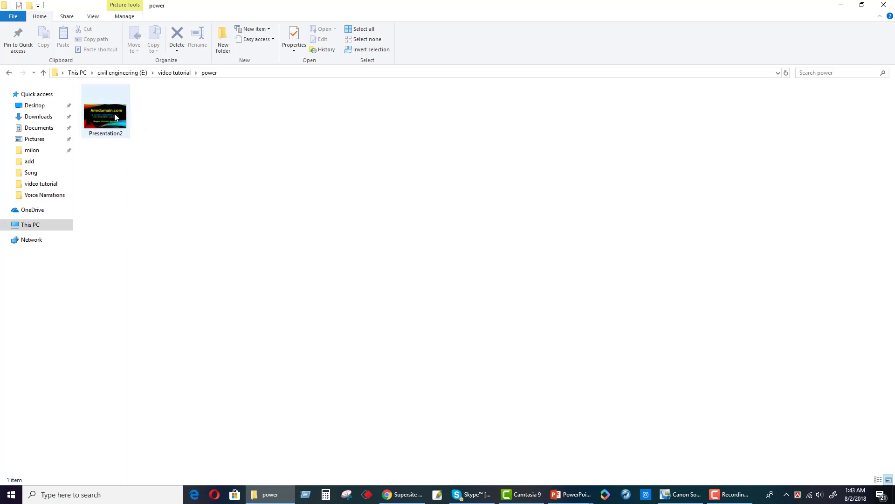
pyautogui.click(115, 116)
pyautogui.rightClick(117, 117)
pyautogui.click(124, 120)
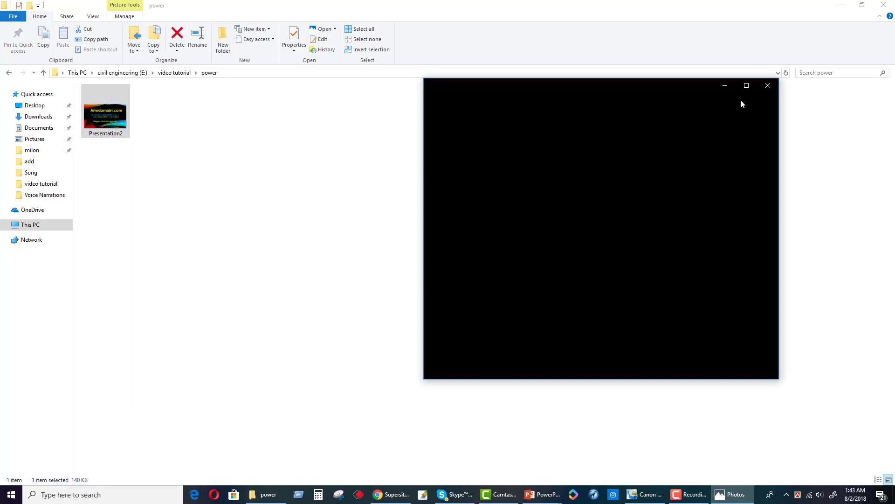
# Maximize Photos and zoom into Presentation2.jpg to inspect the Amrdomain.com slide and its prices
pyautogui.click(747, 85)
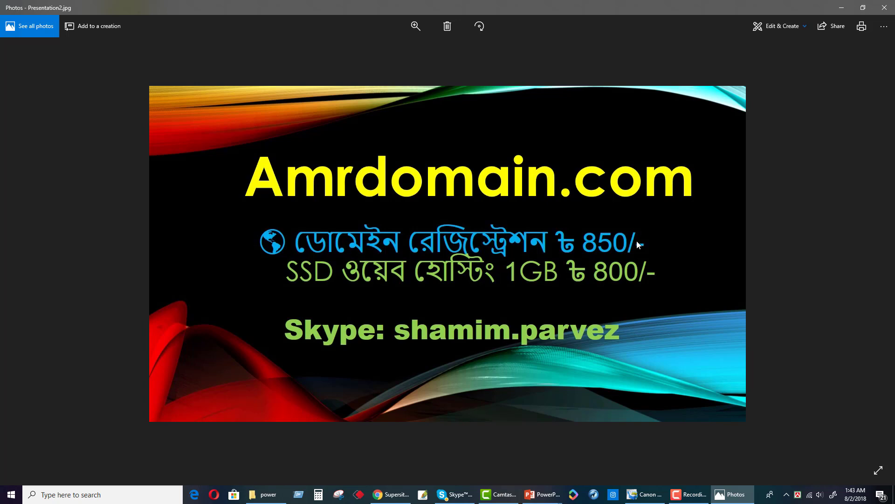
pyautogui.click(415, 26)
pyautogui.moveTo(377, 50)
pyautogui.mouseDown()
pyautogui.moveTo(416, 48)
pyautogui.moveTo(386, 42)
pyautogui.moveTo(434, 49)
pyautogui.moveTo(376, 39)
pyautogui.mouseUp()
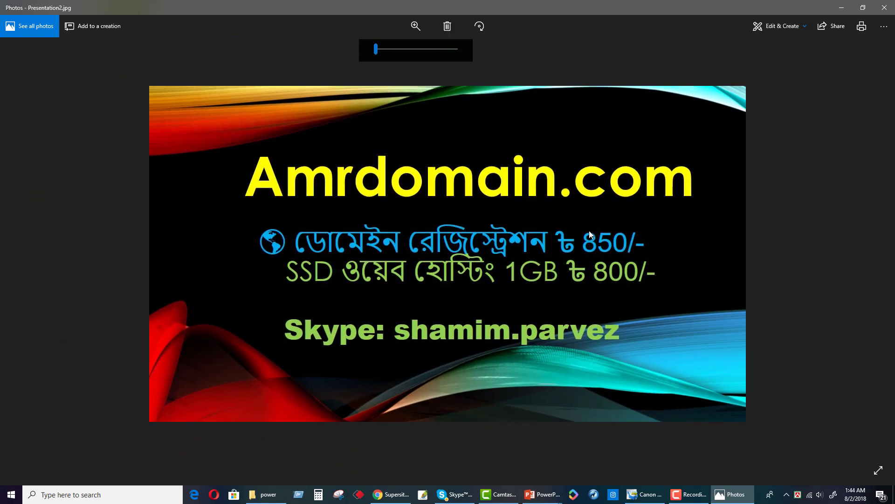